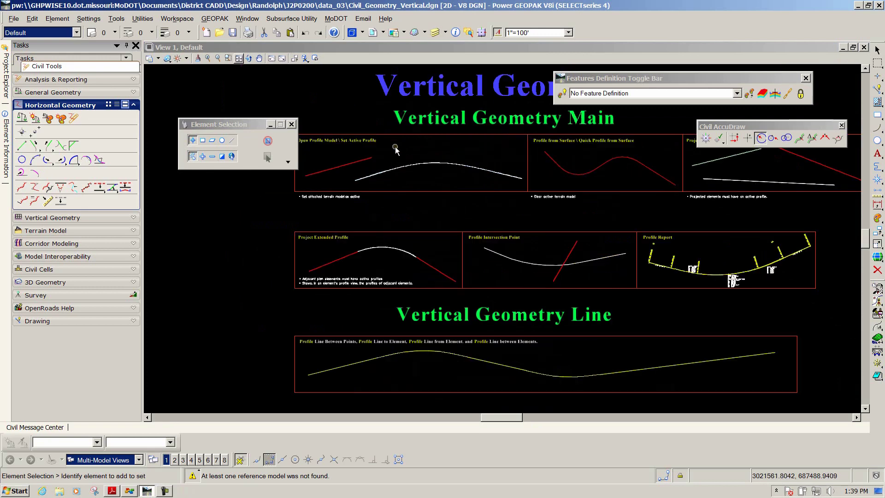
# Examine the Open Profile Model \ Set Active Profile example under Vertical Geometry Main
pyautogui.moveTo(248, 128); pyautogui.dragTo(218, 88)
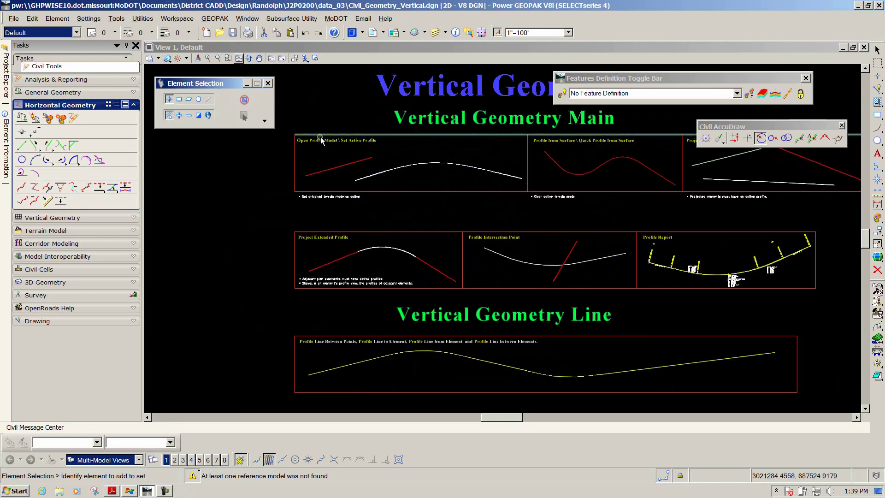
pyautogui.scroll(2, 379, 150)
pyautogui.scroll(-2, 422, 159)
pyautogui.scroll(2, 422, 159)
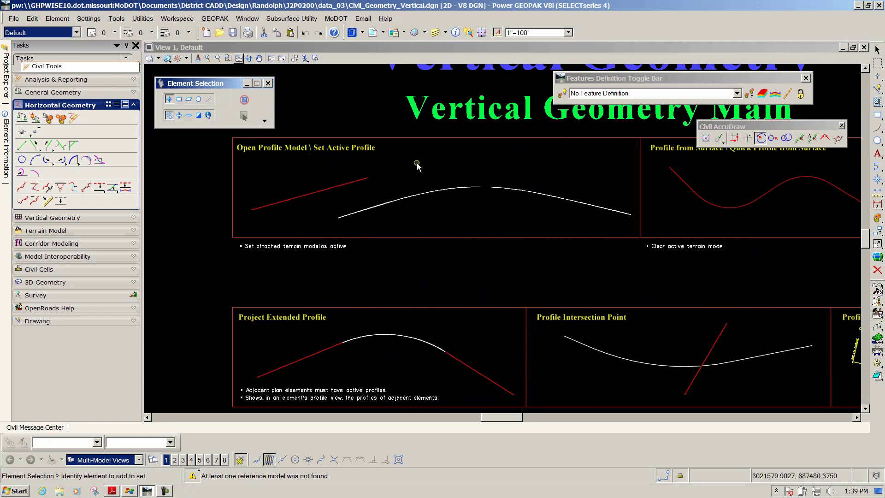
pyautogui.scroll(1, 476, 177)
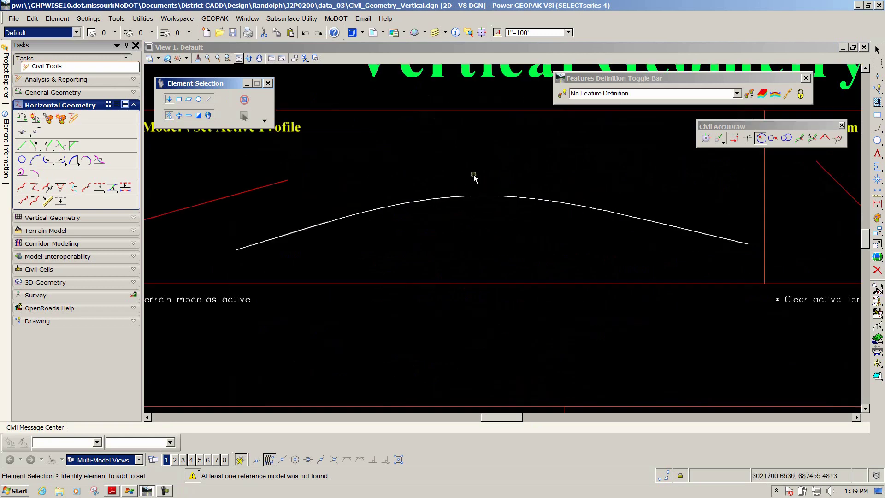
pyautogui.scroll(-1, 477, 177)
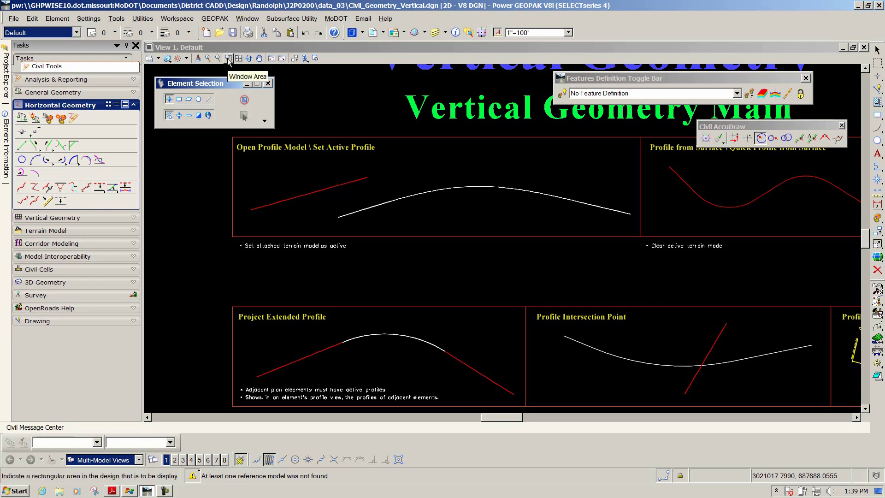
pyautogui.click(229, 58)
pyautogui.click(225, 125)
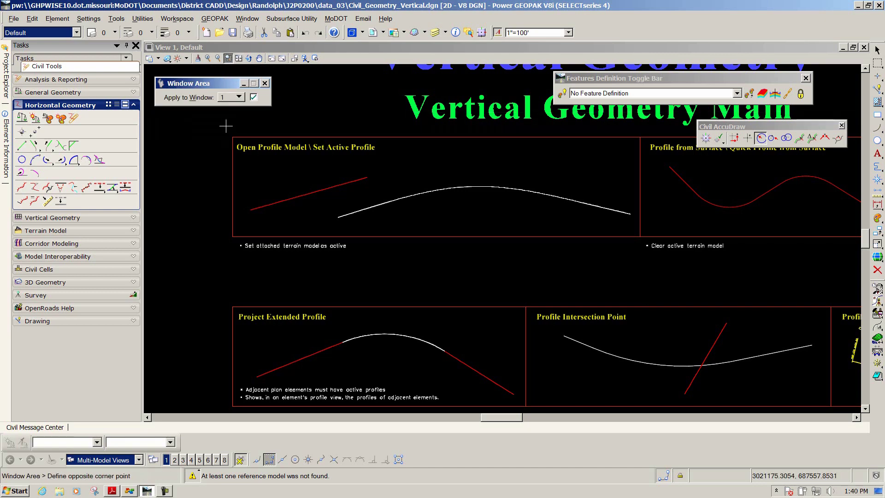
pyautogui.click(663, 232)
pyautogui.rightClick(530, 208)
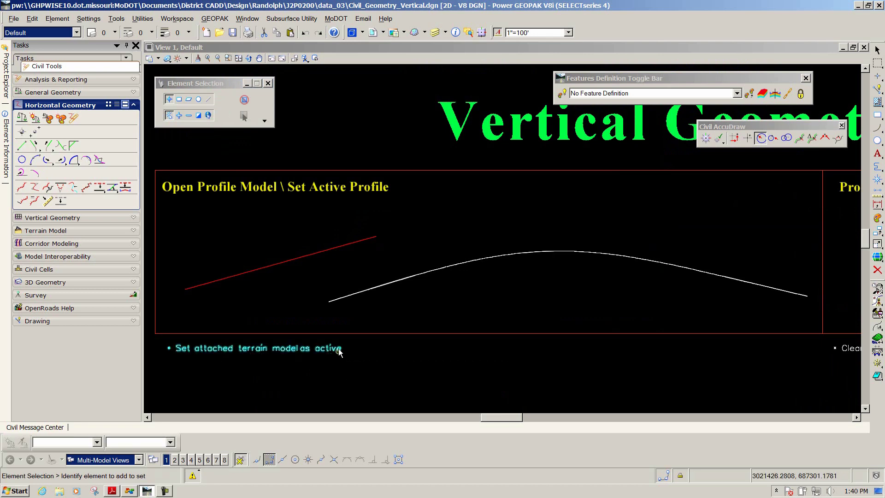
# Select the boundary of the attached terrain model and set that terrain as active
pyautogui.click(239, 58)
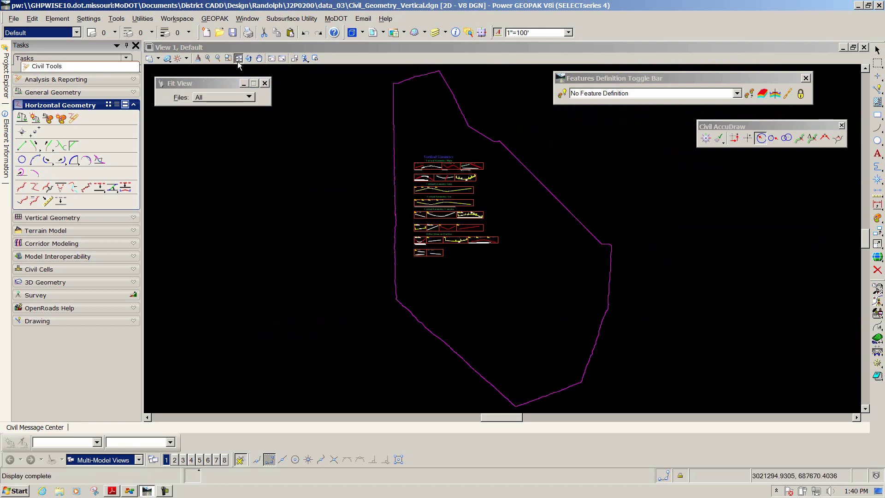
pyautogui.rightClick(476, 132)
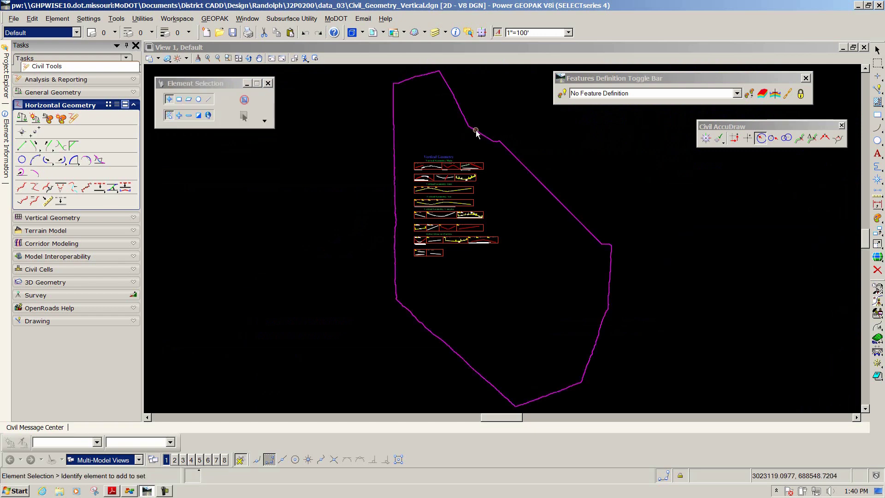
pyautogui.click(467, 122)
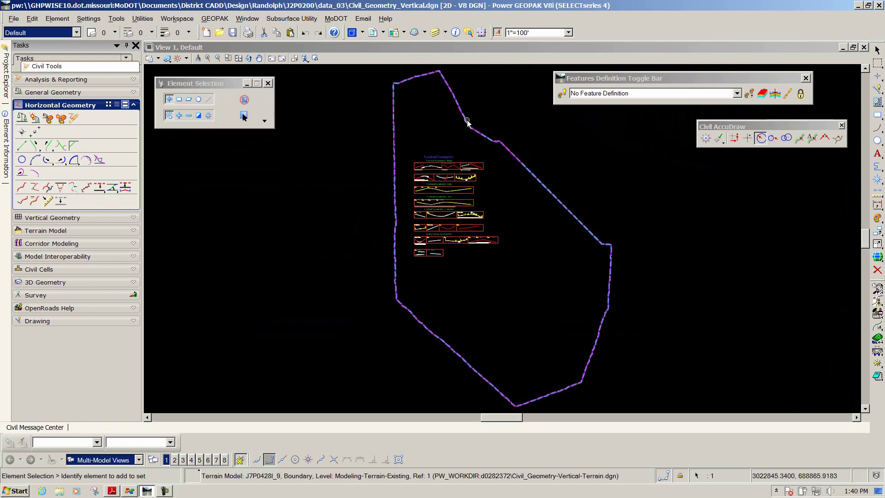
pyautogui.moveTo(467, 122)
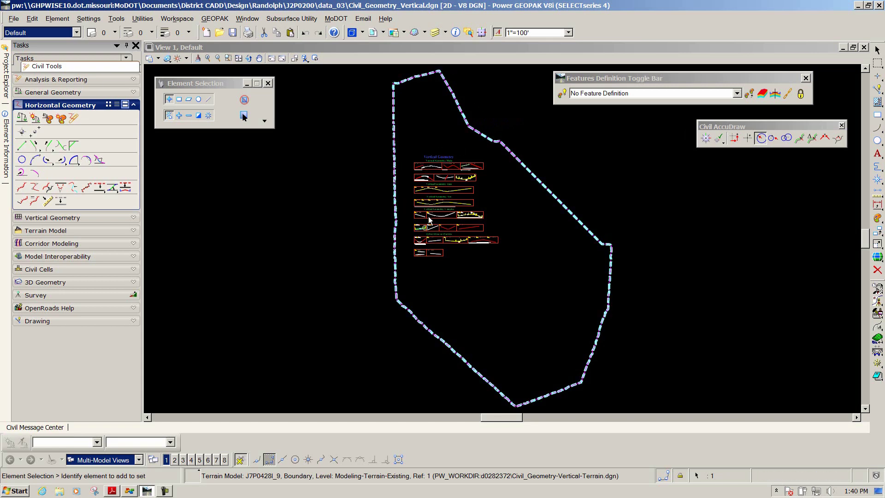
# Open the profile model of the red line in the Open Profile Model \ Set Active Profile example in View 8
pyautogui.scroll(2, 416, 160)
pyautogui.scroll(2, 416, 160)
pyautogui.scroll(3, 438, 180)
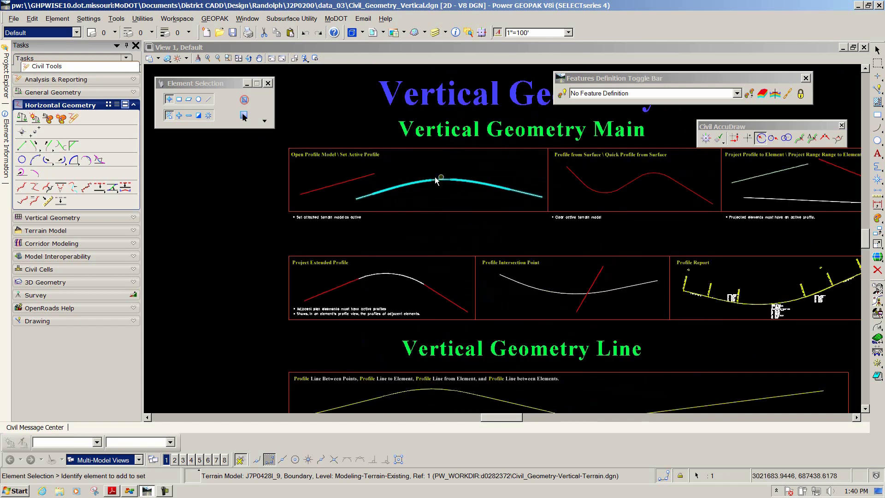
pyautogui.scroll(2, 424, 172)
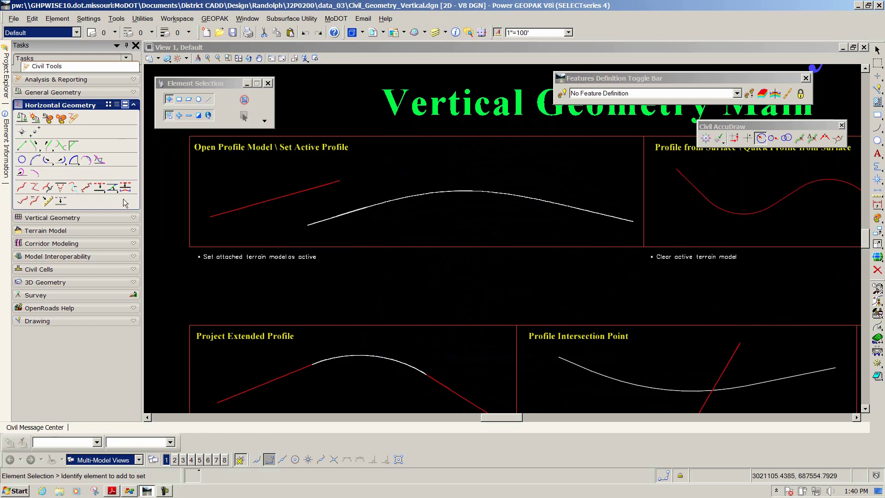
pyautogui.click(132, 217)
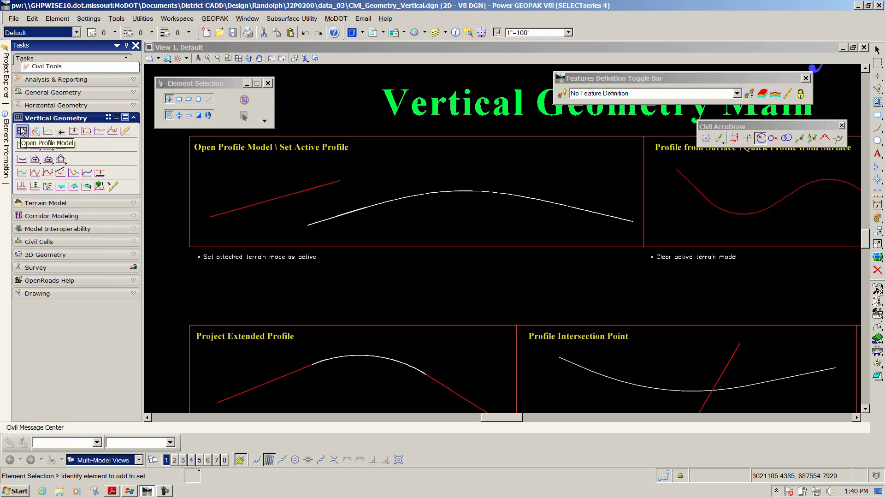
pyautogui.click(272, 200)
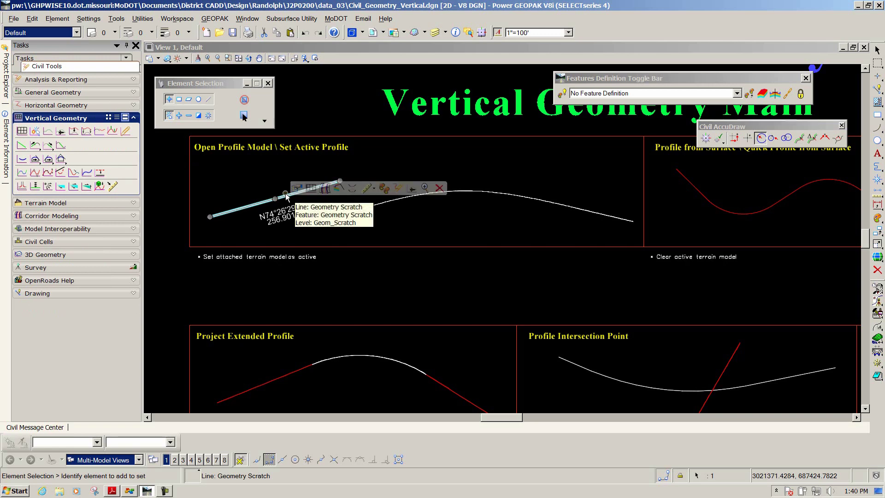
pyautogui.click(311, 188)
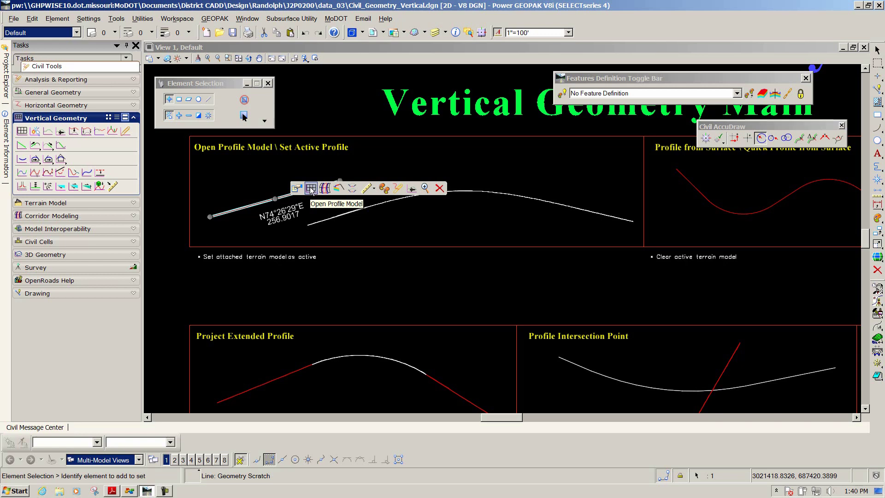
pyautogui.click(312, 188)
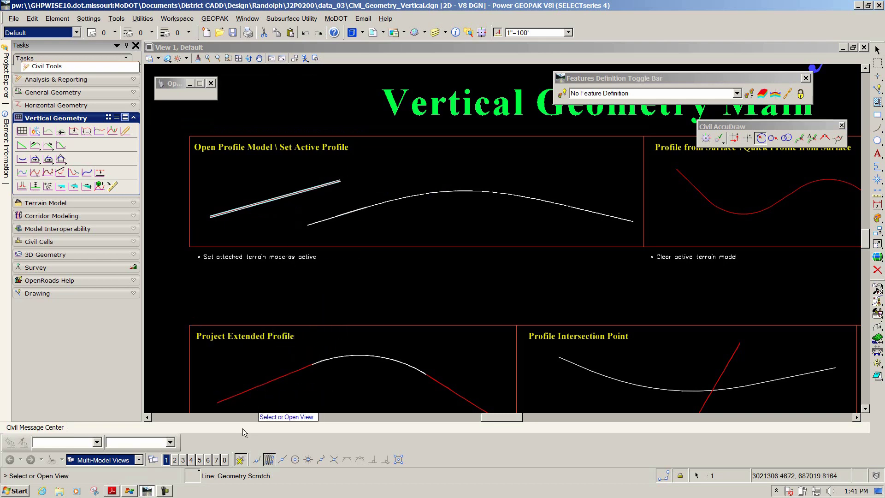
pyautogui.click(224, 459)
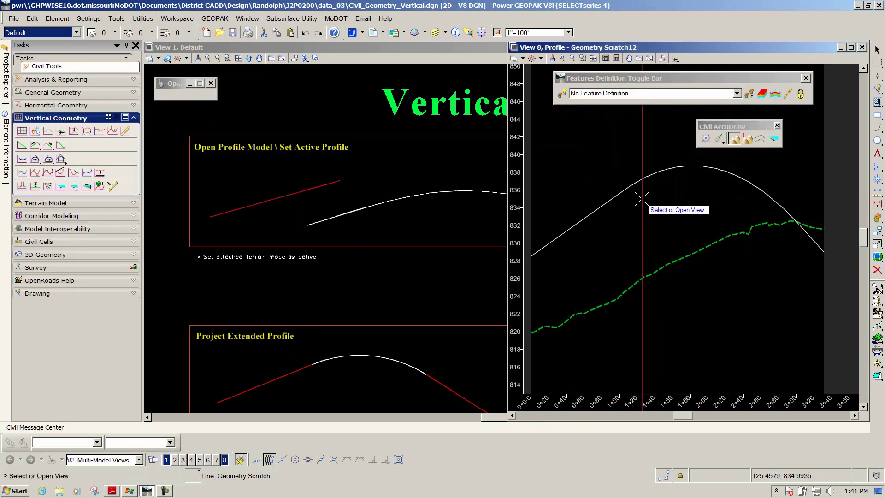
pyautogui.click(599, 165)
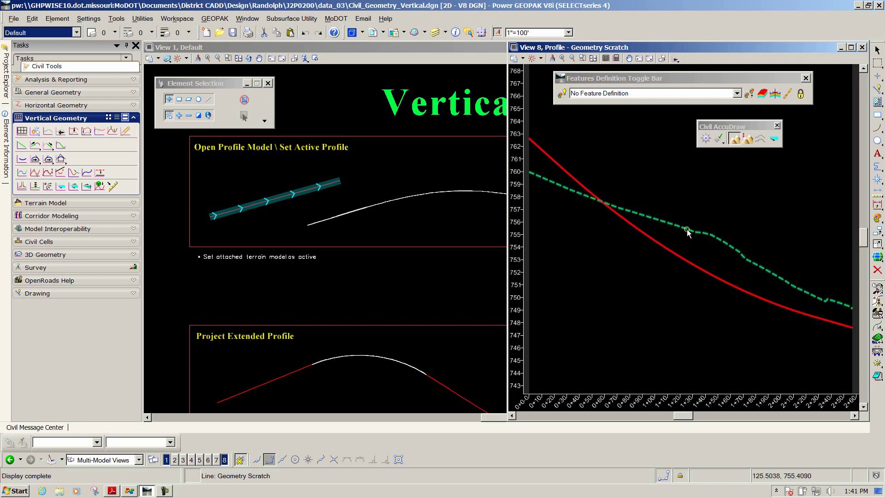
pyautogui.moveTo(688, 233)
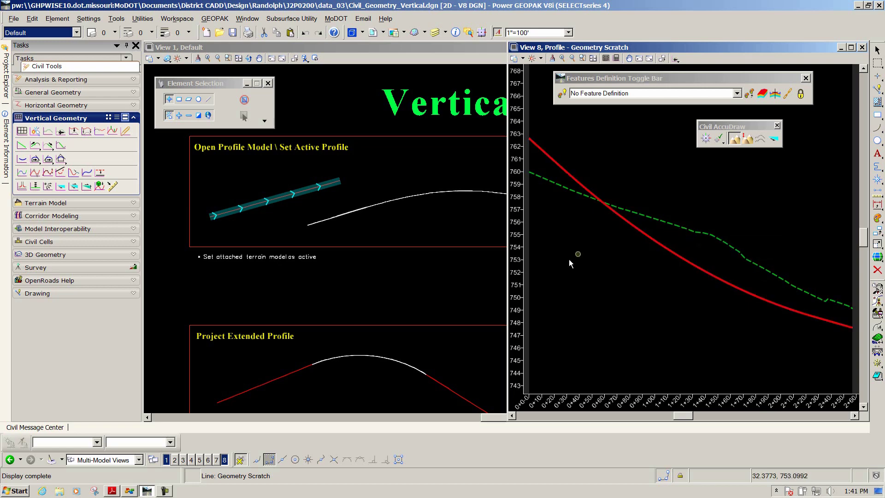
# Open the profile model of the white curved element beside the red line in View 8
pyautogui.scroll(-2, 222, 187)
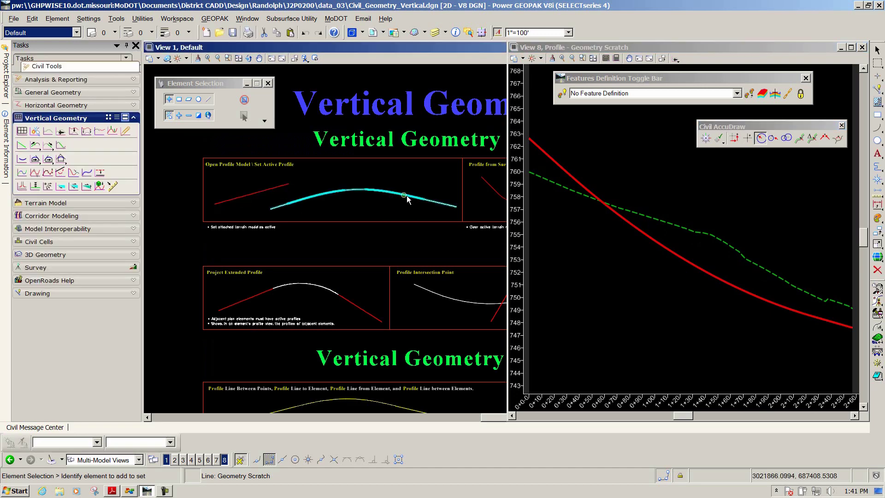
pyautogui.click(436, 203)
pyautogui.moveTo(437, 203)
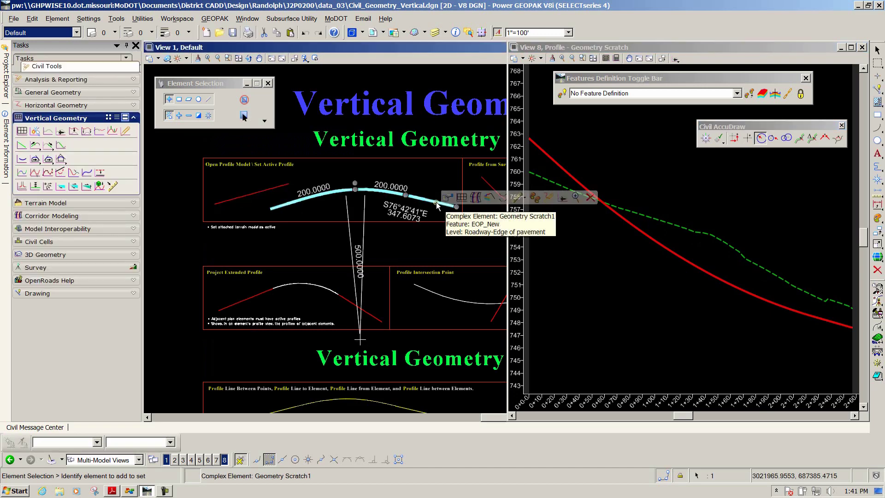
pyautogui.click(462, 198)
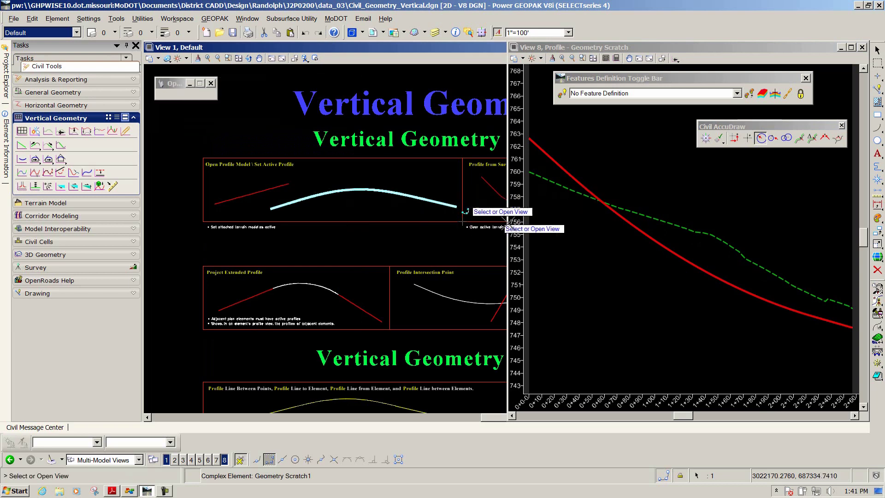
pyautogui.click(650, 287)
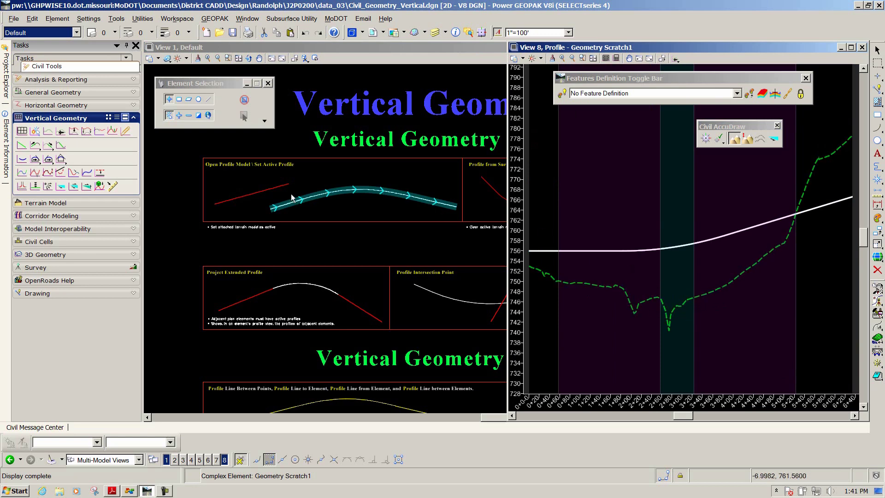
# Select the terrain model boundary and clear the active terrain model
pyautogui.scroll(-2, 268, 176)
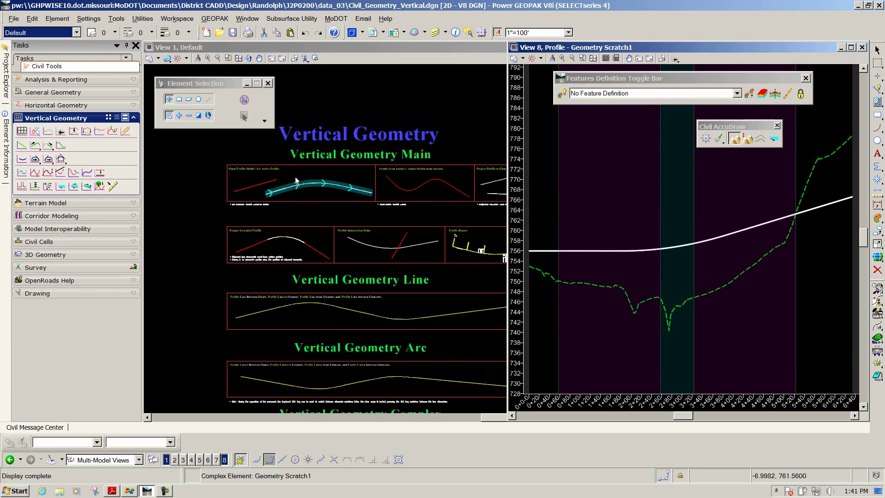
pyautogui.scroll(1, 451, 170)
pyautogui.scroll(-1, 283, 178)
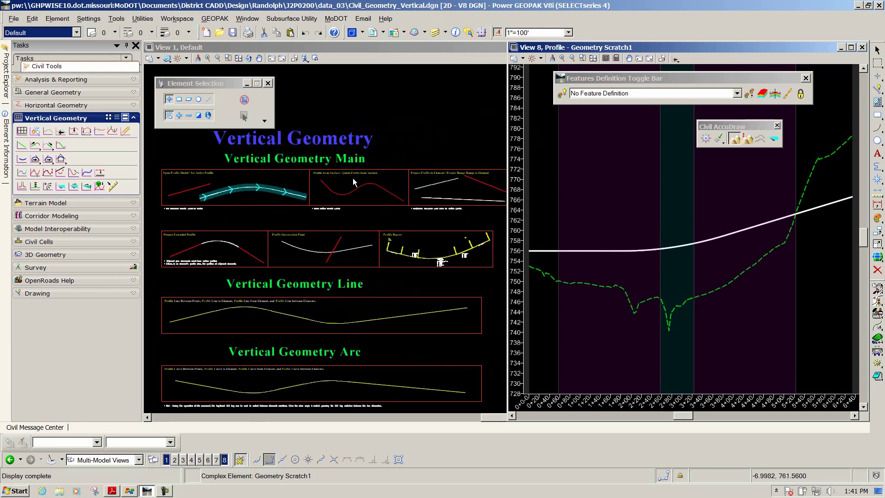
pyautogui.scroll(1, 354, 183)
pyautogui.scroll(1, 413, 180)
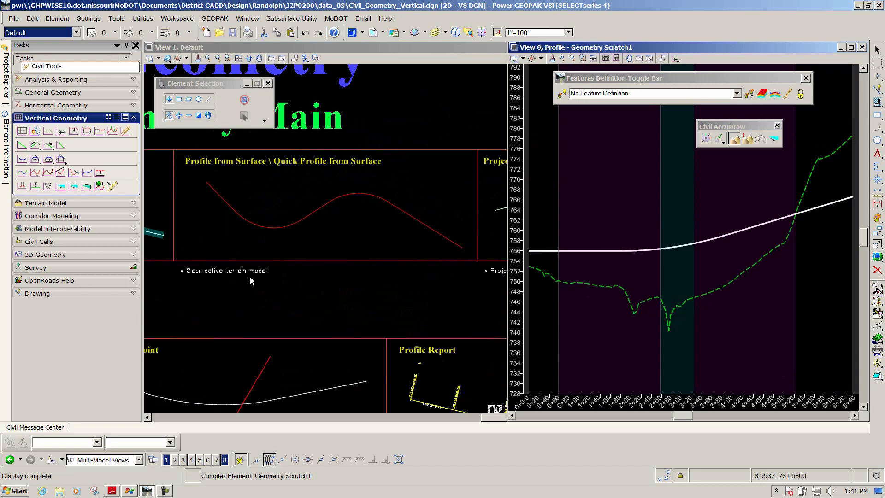
pyautogui.scroll(-2, 326, 260)
pyautogui.scroll(-3, 331, 212)
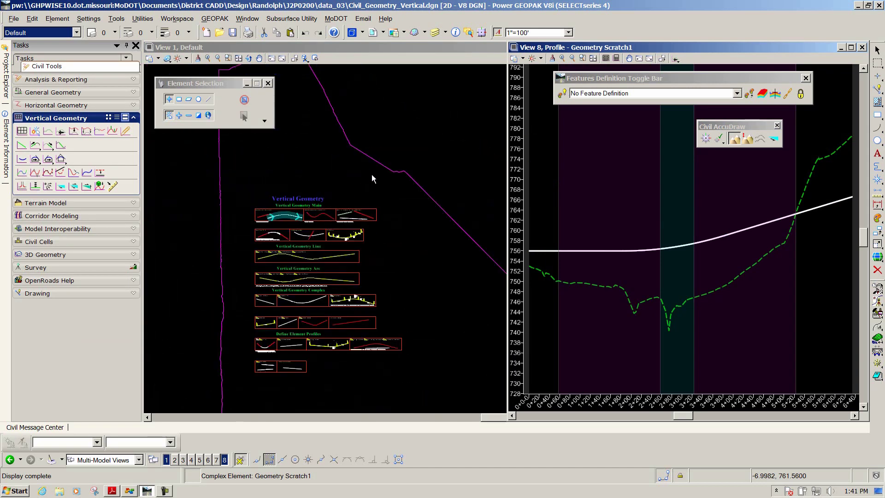
pyautogui.click(379, 166)
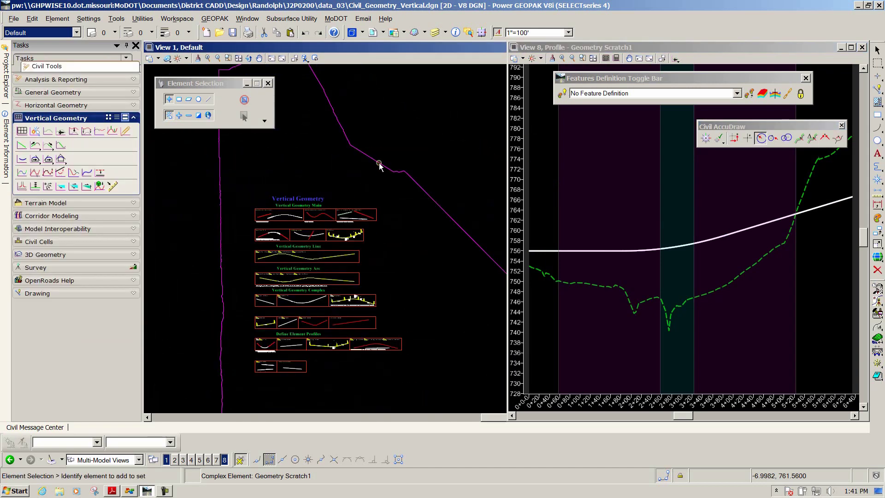
pyautogui.click(372, 158)
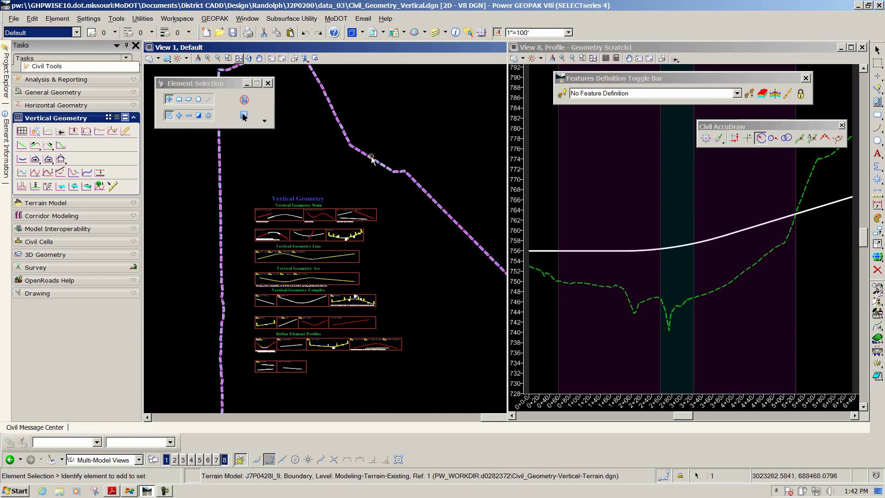
pyautogui.moveTo(371, 158)
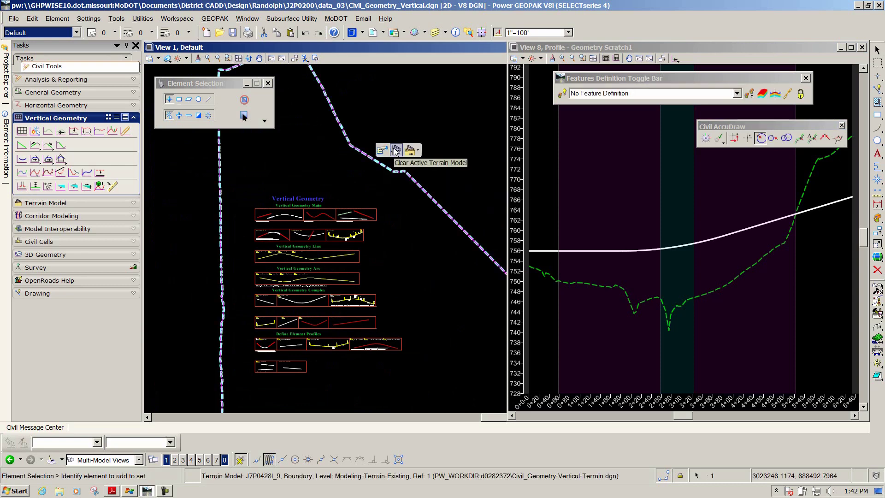
pyautogui.click(396, 150)
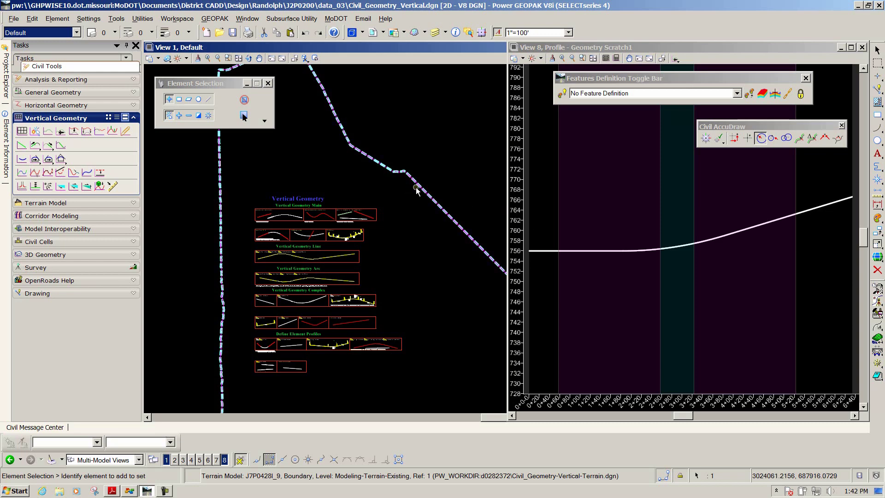
# Open the profile model of the red S-curve in the Profile from Surface \ Quick Profile from Surface example in View 8
pyautogui.moveTo(419, 189)
pyautogui.scroll(5, 318, 209)
pyautogui.scroll(2, 288, 228)
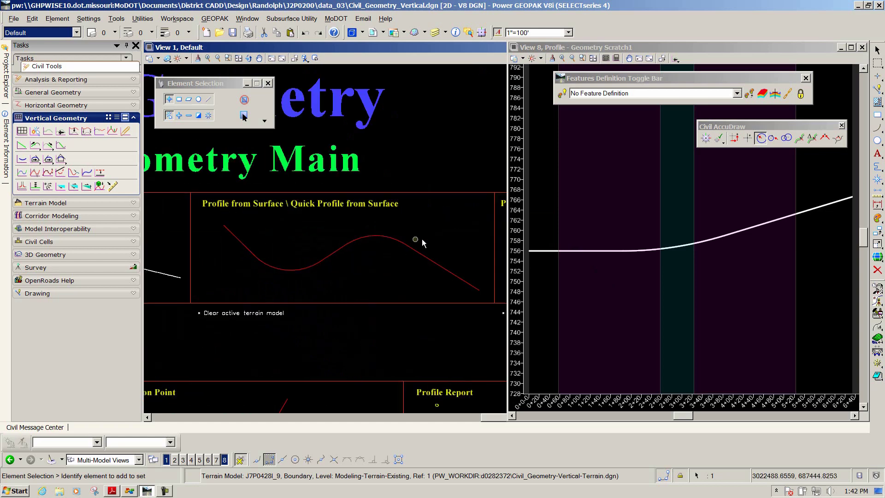
pyautogui.click(345, 249)
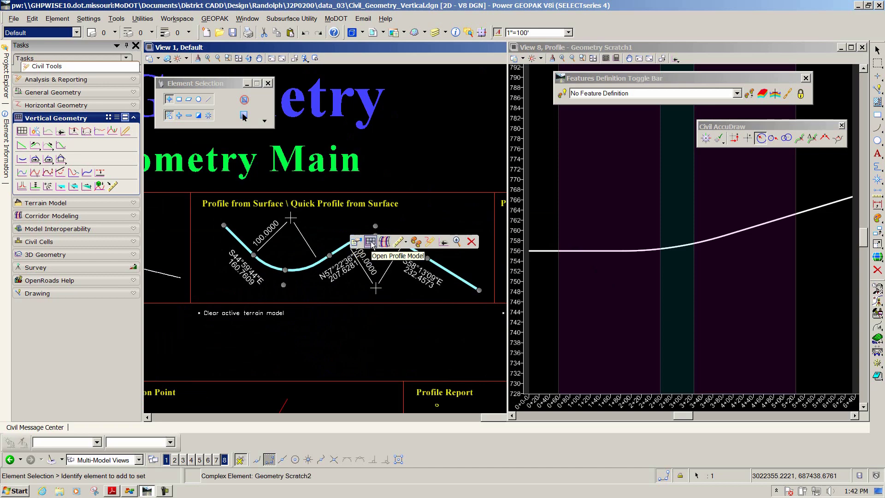
pyautogui.click(372, 242)
pyautogui.click(638, 221)
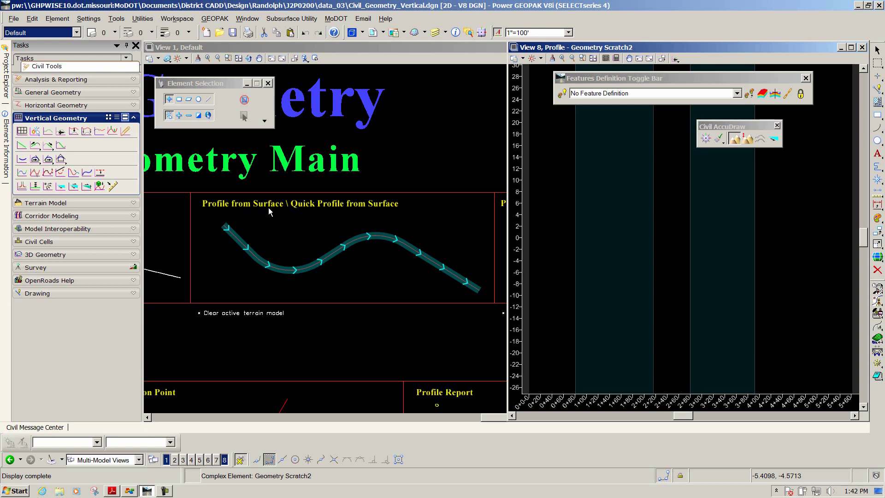
# Run Profile From Surface on the red S-curve in View 1, using the terrain model boundary as the reference surface
pyautogui.click(48, 133)
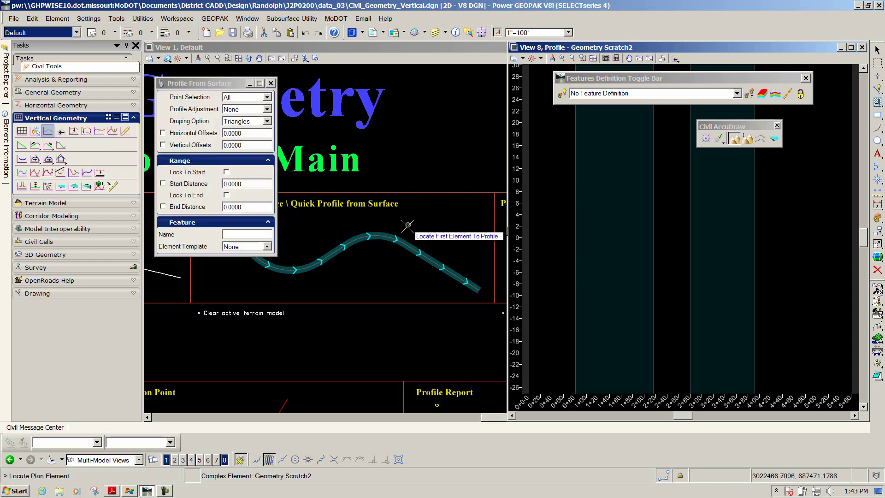
pyautogui.click(403, 242)
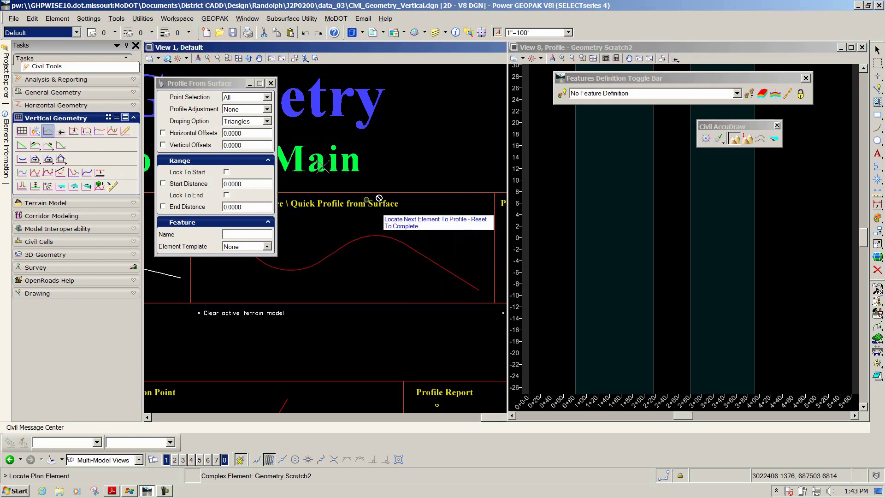
pyautogui.moveTo(179, 85); pyautogui.dragTo(308, 332)
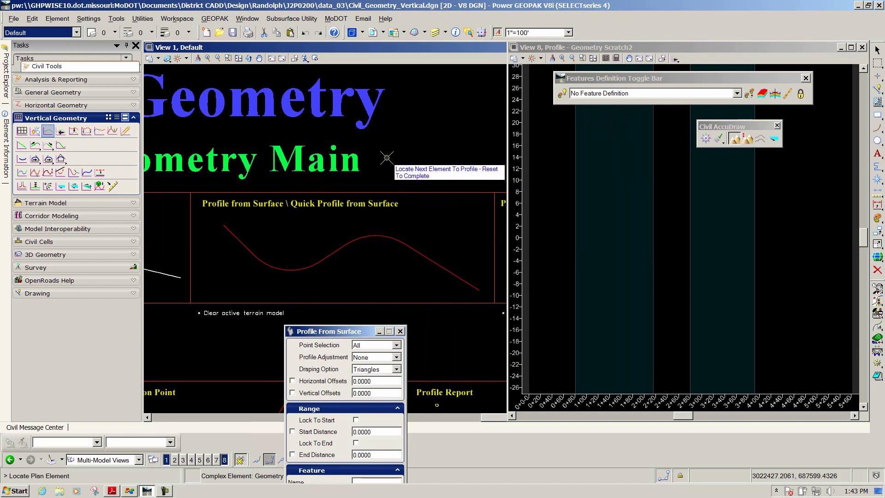
pyautogui.rightClick(401, 156)
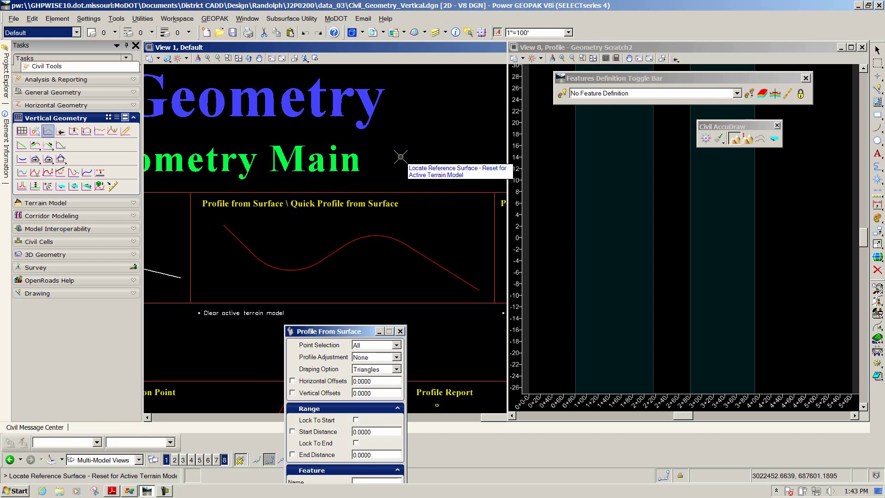
pyautogui.scroll(-6, 378, 176)
pyautogui.scroll(-2, 377, 177)
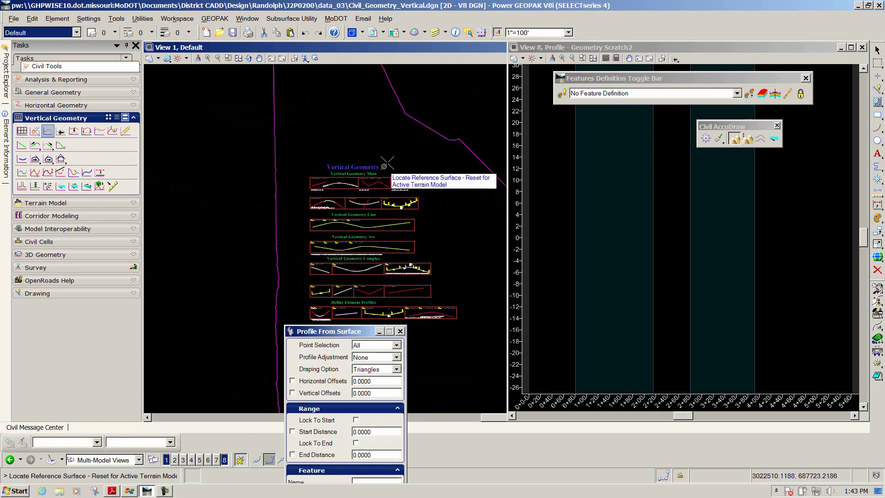
pyautogui.click(430, 127)
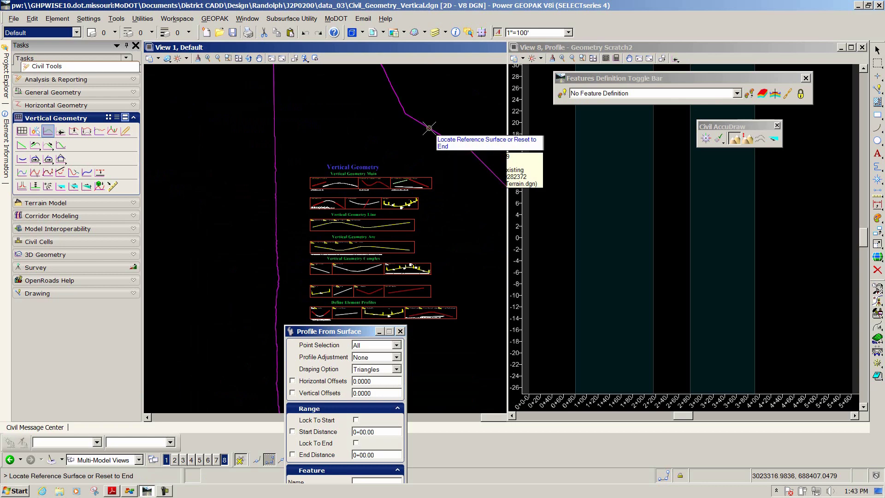
pyautogui.click(368, 131)
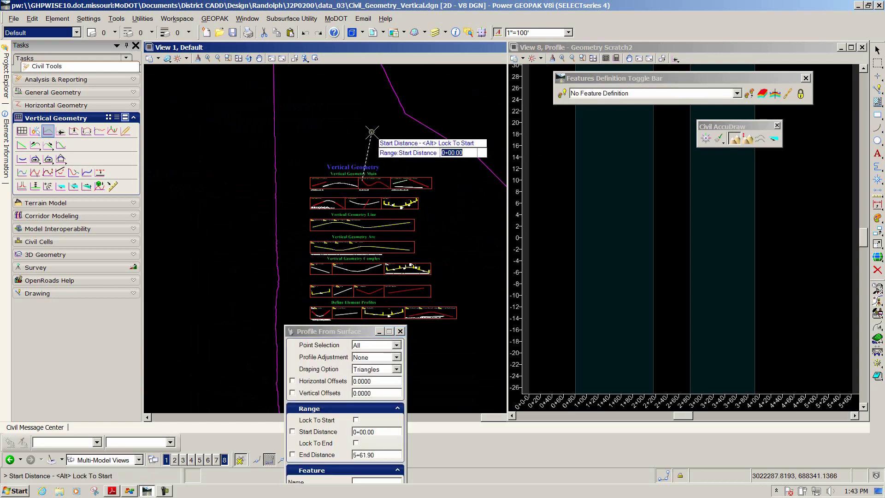
# Set the profile range to the full length of the S-curve, from 0+00.00 to 5+61.90
pyautogui.scroll(3, 350, 171)
pyautogui.scroll(-3, 346, 164)
pyautogui.scroll(3, 359, 162)
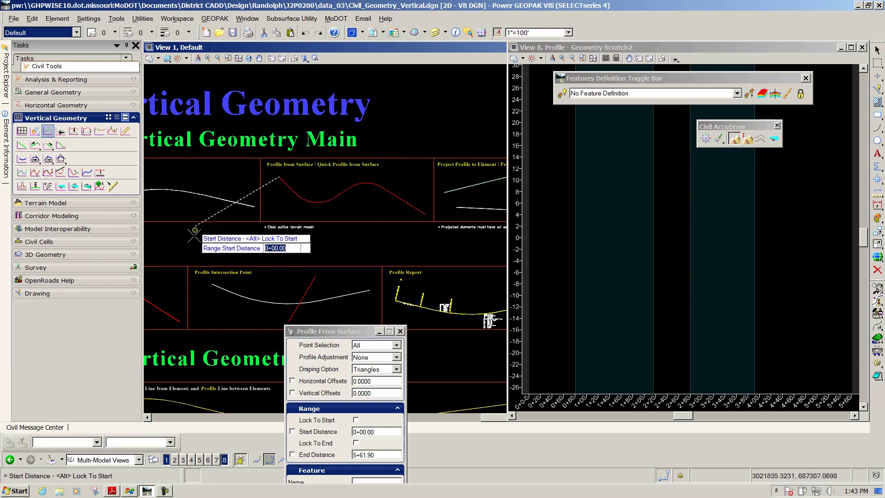
pyautogui.click(200, 215)
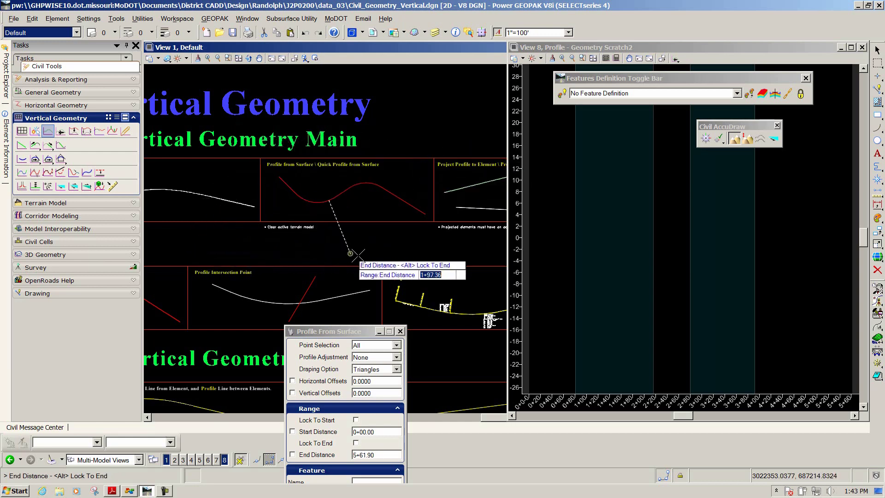
pyautogui.click(435, 253)
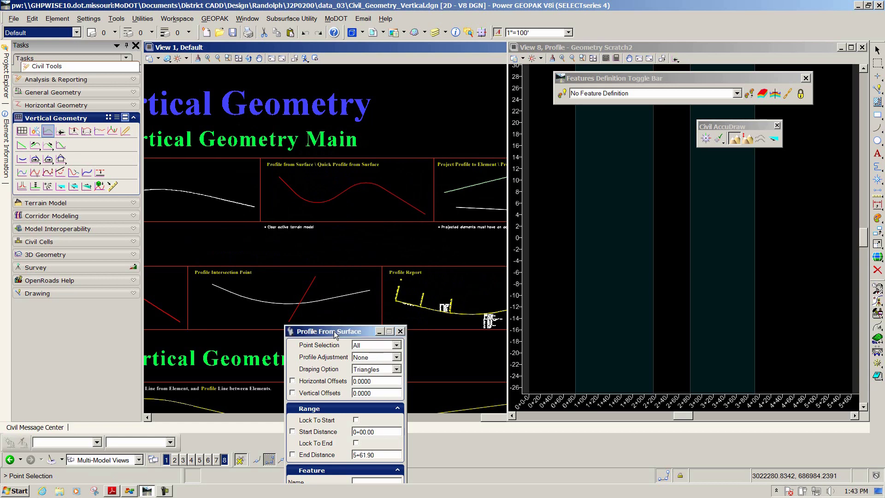
# Accept point selection All, profile adjustment None and draping option Triangles for the surface profile
pyautogui.moveTo(322, 332); pyautogui.dragTo(140, 188)
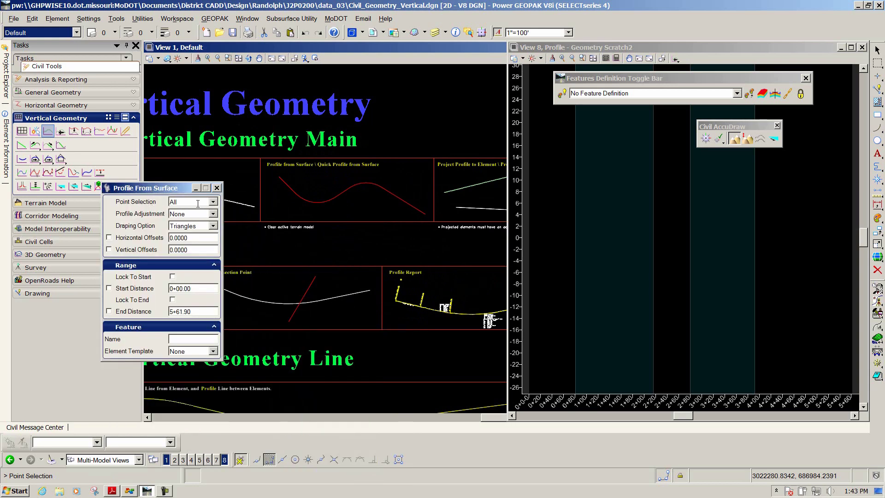
pyautogui.click(214, 203)
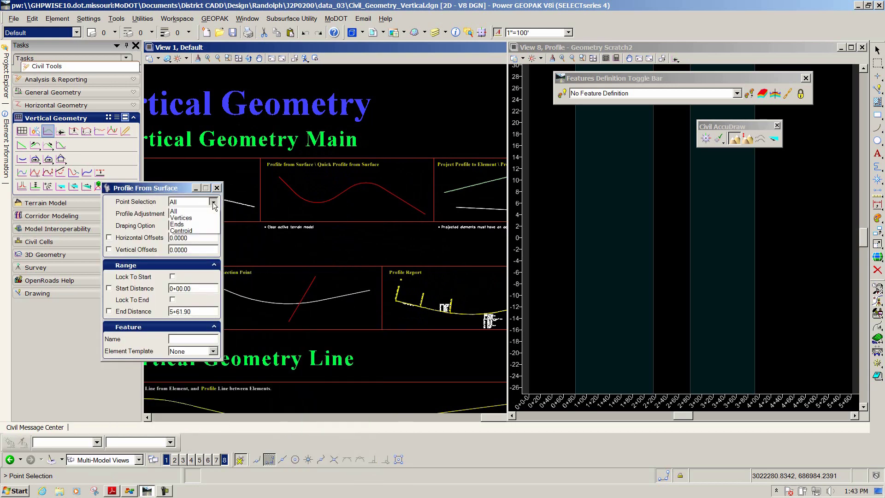
pyautogui.click(213, 203)
pyautogui.click(213, 203)
pyautogui.click(213, 203)
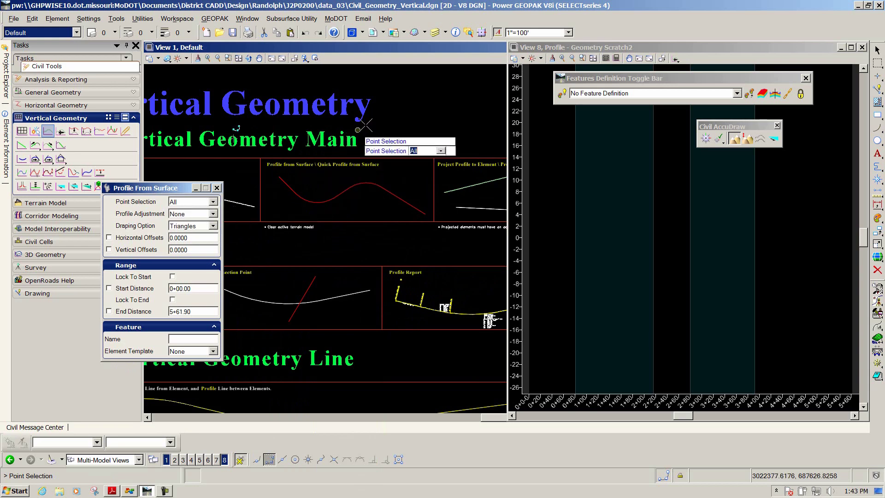
pyautogui.click(403, 122)
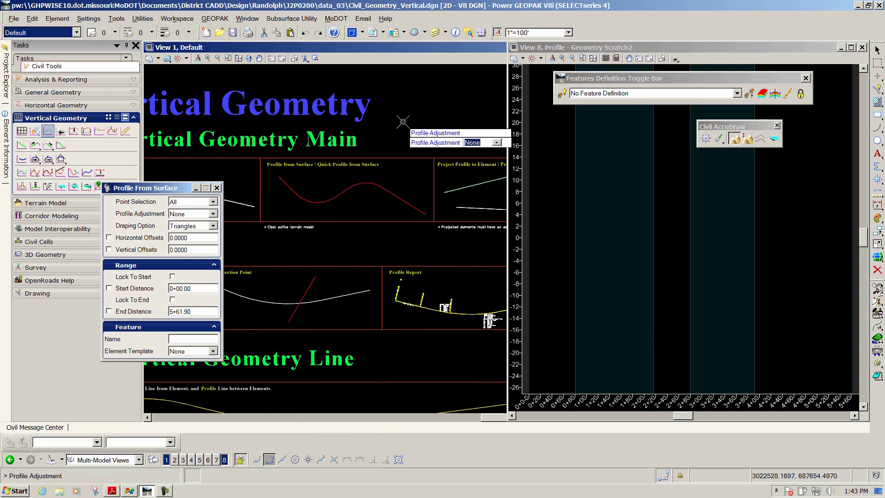
pyautogui.click(401, 121)
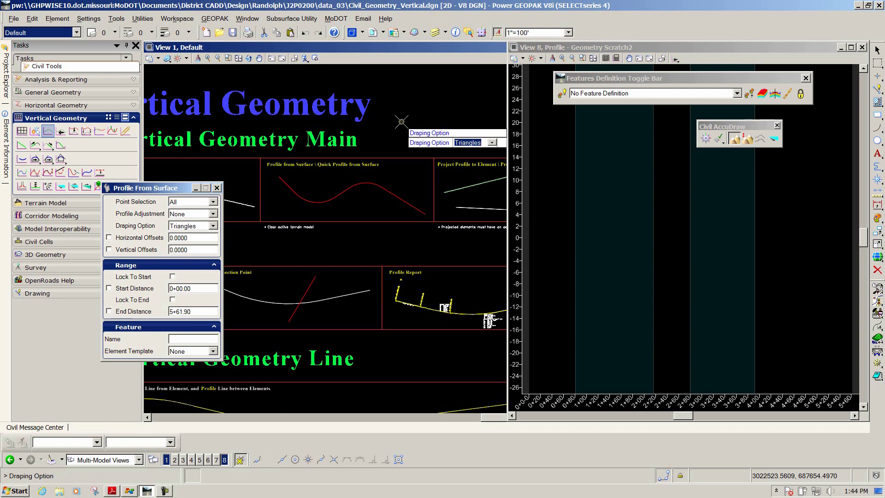
pyautogui.click(402, 121)
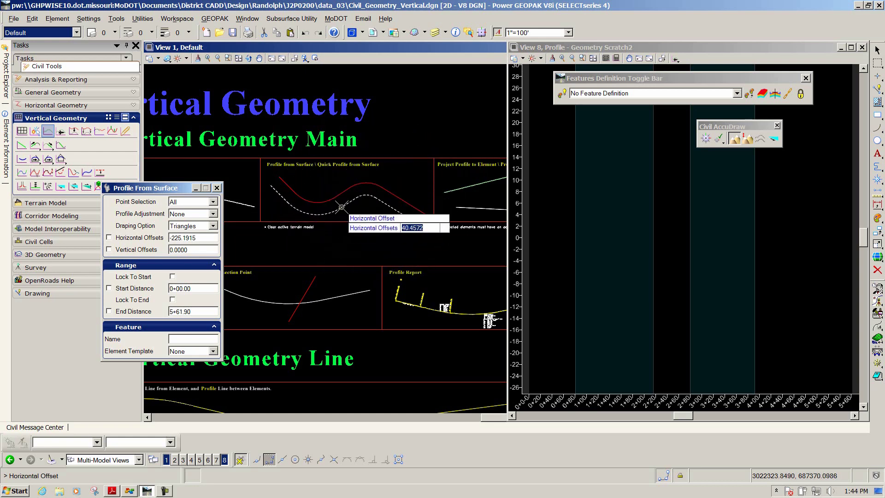
# Set the horizontal and vertical offsets to 0.0000 and create the surface profile of the S-curve
pyautogui.click(341, 207)
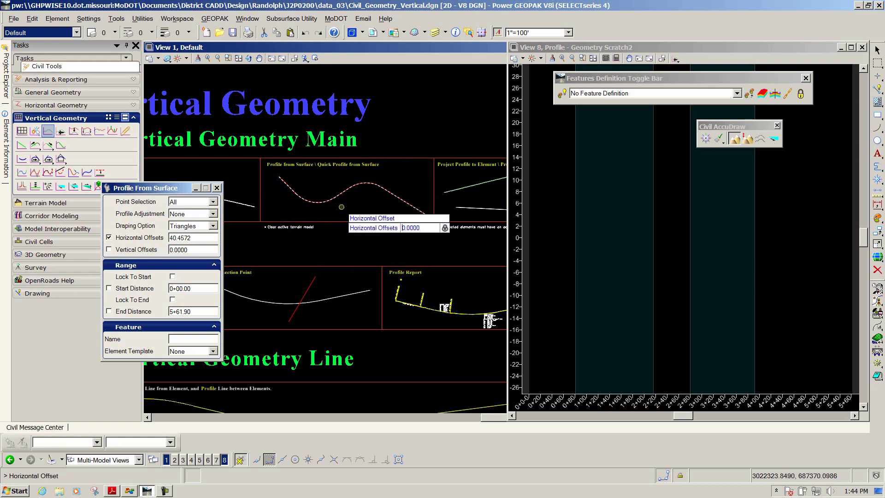
pyautogui.click(341, 208)
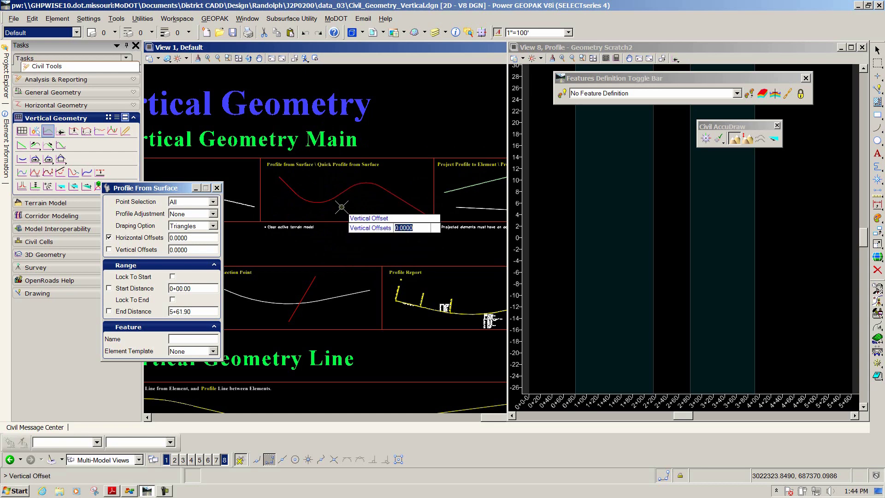
pyautogui.click(341, 207)
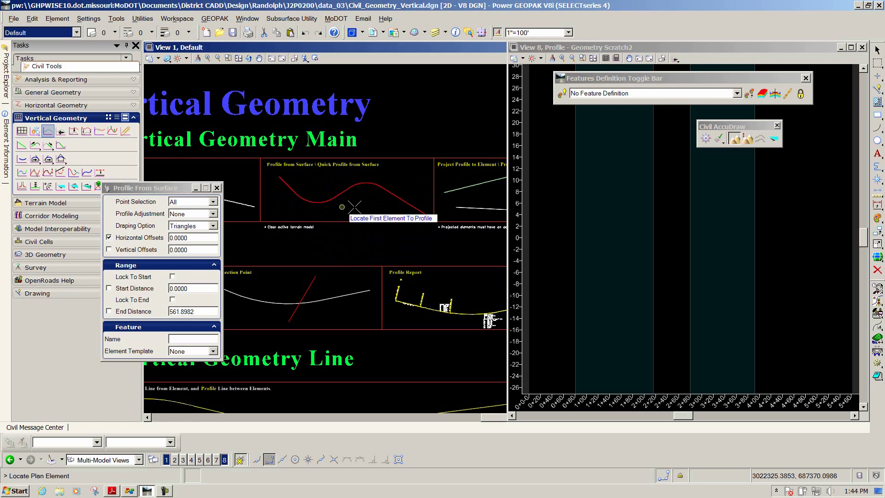
pyautogui.click(593, 59)
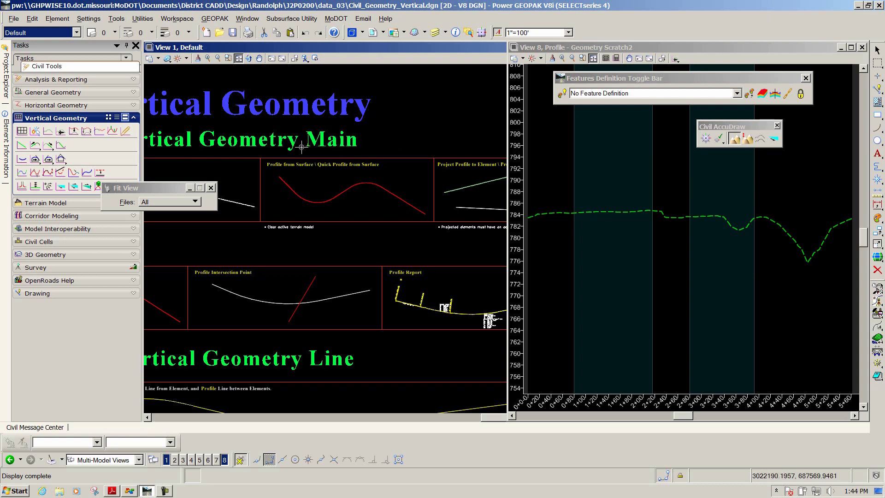
pyautogui.rightClick(483, 180)
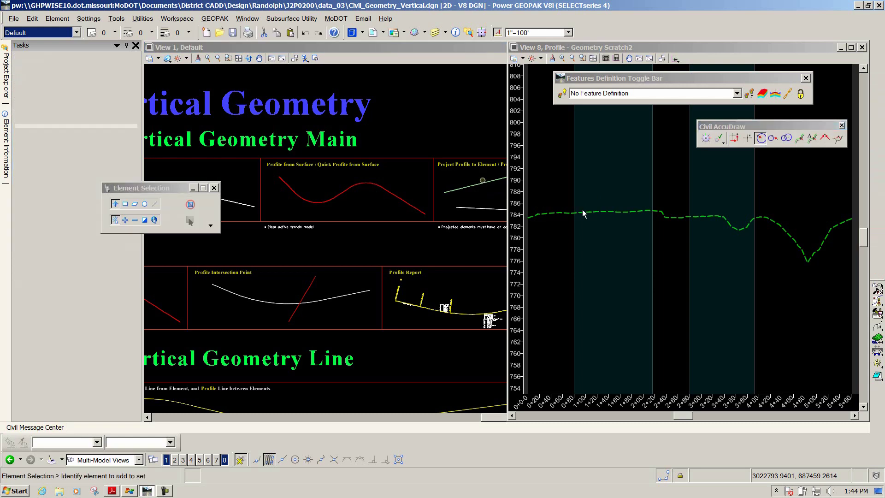
# Delete the dashed green surface profile in View 8
pyautogui.click(626, 215)
pyautogui.click(626, 216)
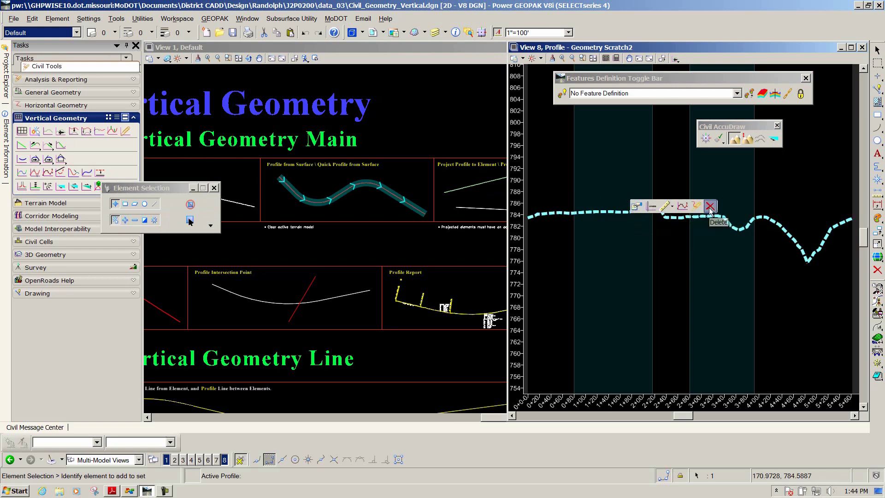
pyautogui.click(710, 208)
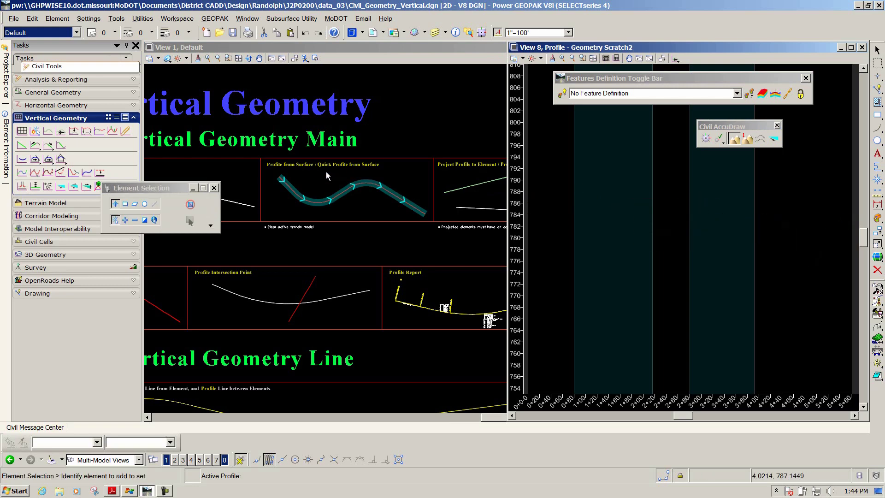
# Create a Quick Profile From Surface in the open profile model, using the terrain model boundary as the reference surface
pyautogui.click(61, 132)
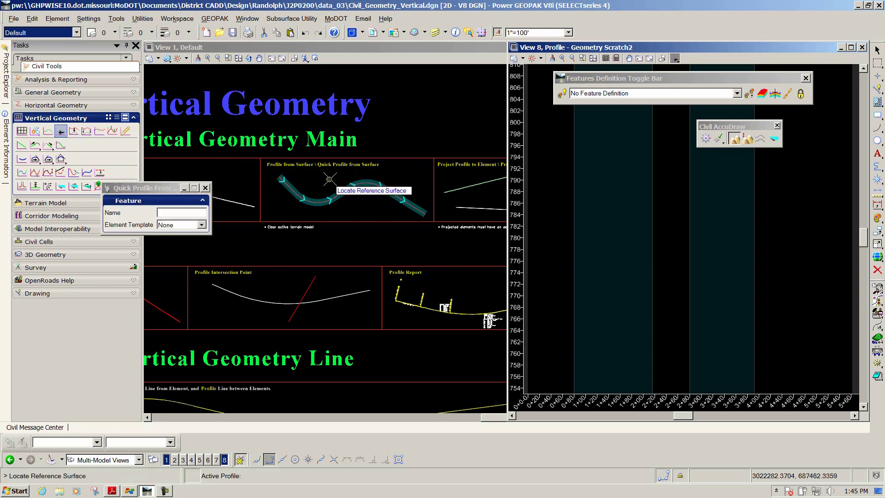
pyautogui.scroll(-3, 385, 175)
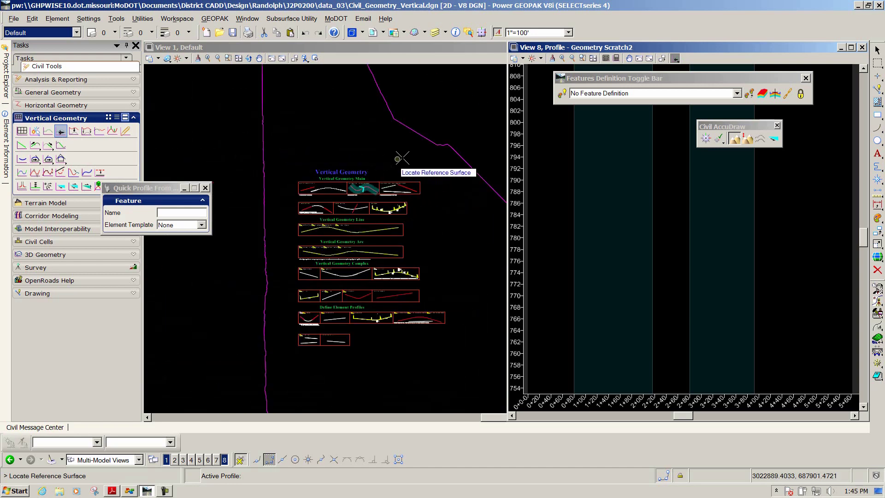
pyautogui.click(429, 140)
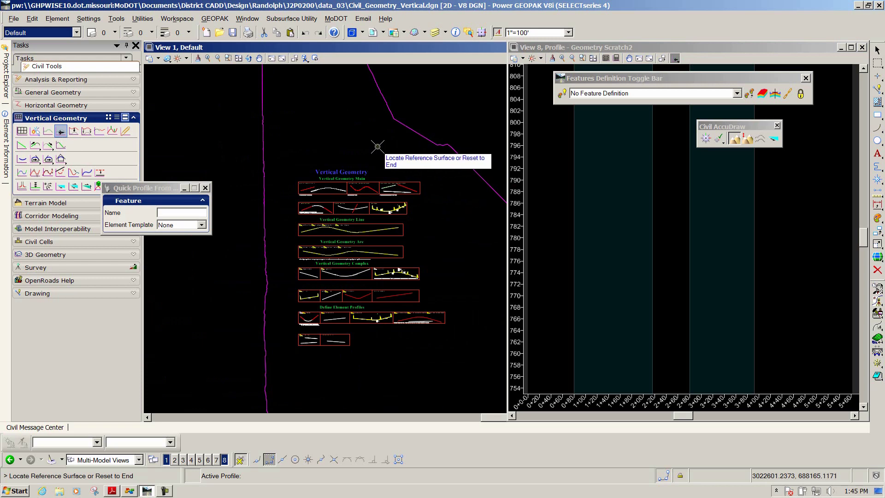
pyautogui.rightClick(374, 145)
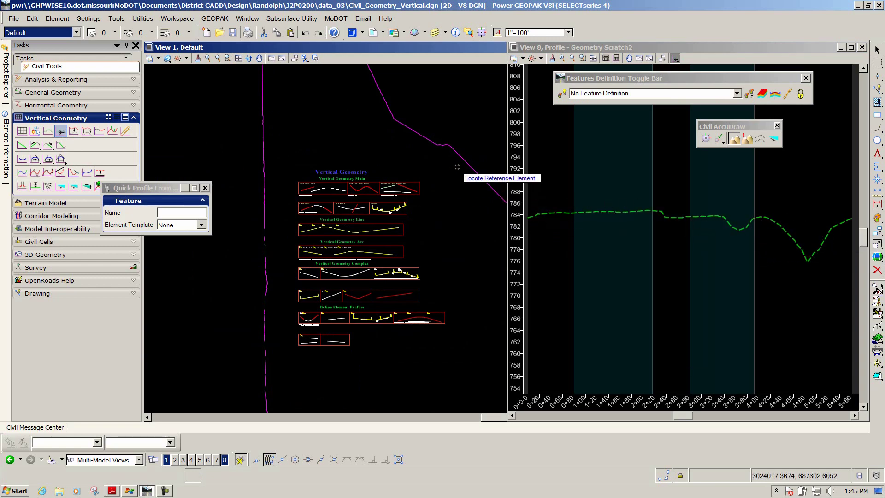
pyautogui.rightClick(622, 236)
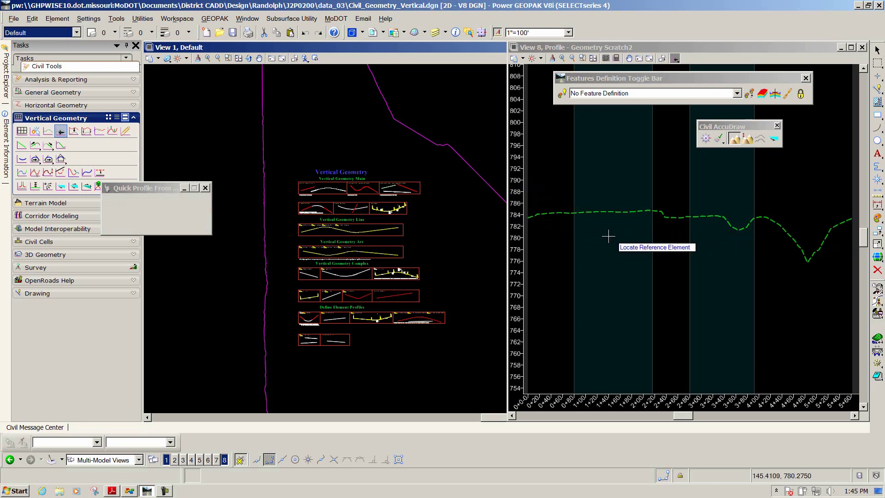
# Delete the quick surface profile in View 8 and set the terrain model as active through its boundary in View 1
pyautogui.click(614, 212)
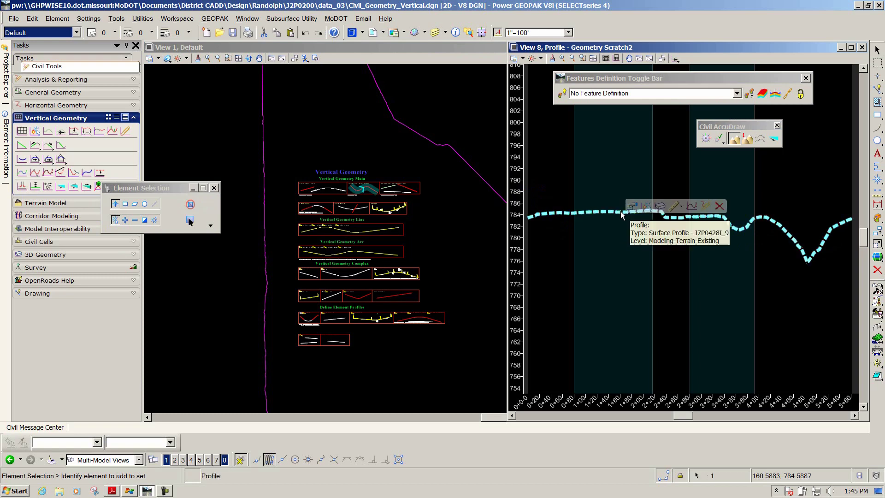
pyautogui.click(719, 206)
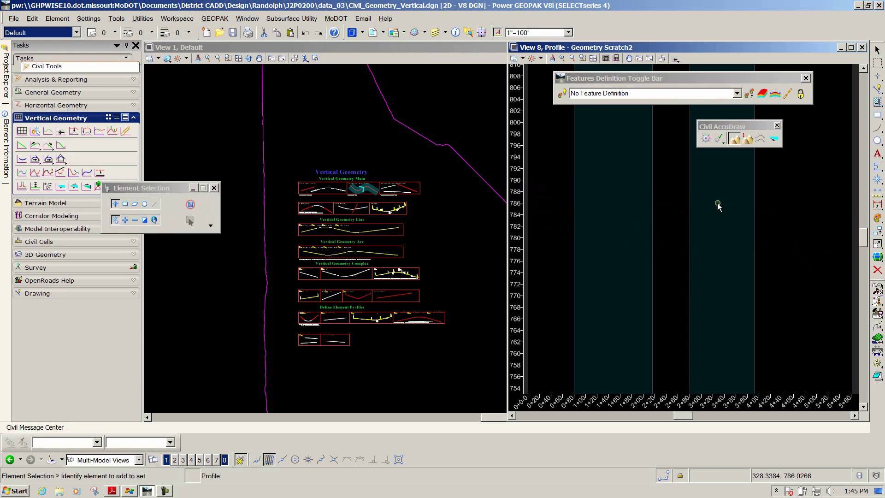
pyautogui.click(456, 153)
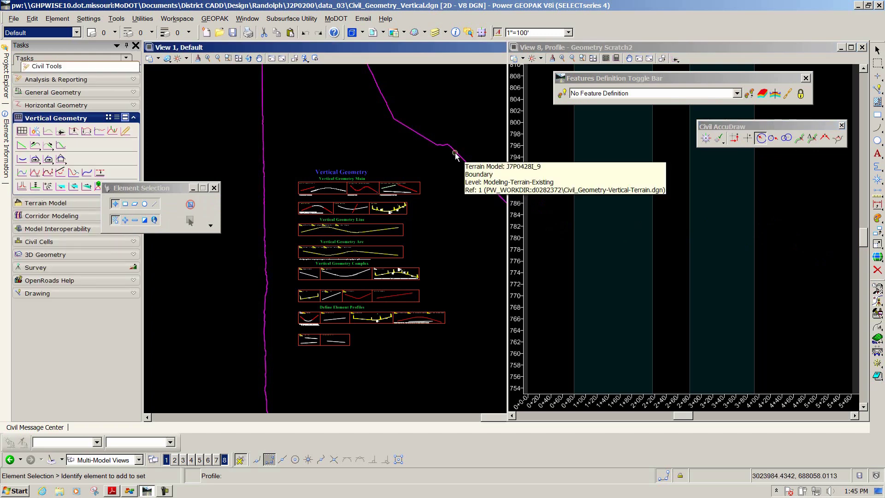
pyautogui.click(456, 156)
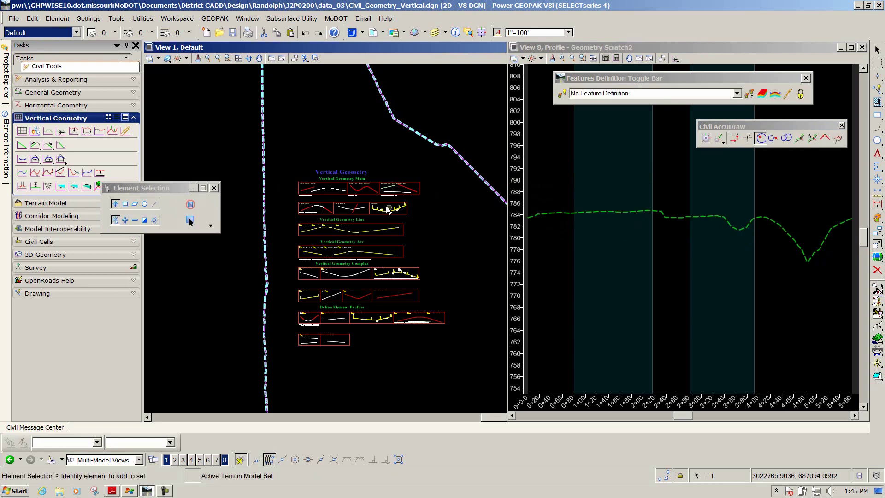
# Examine the Project Profile to Element example in View 1, with the Element Selection dialog moved off it
pyautogui.scroll(5, 383, 186)
pyautogui.scroll(2, 353, 187)
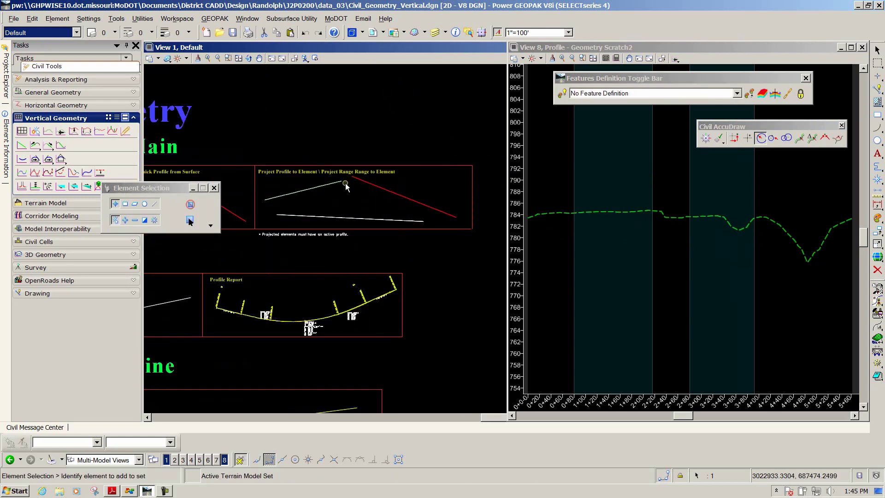
pyautogui.scroll(2, 345, 186)
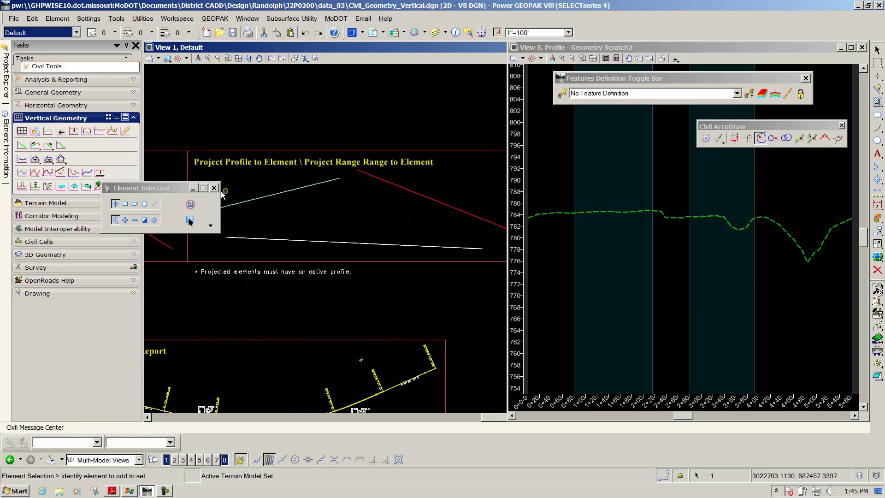
pyautogui.moveTo(134, 188); pyautogui.dragTo(53, 325)
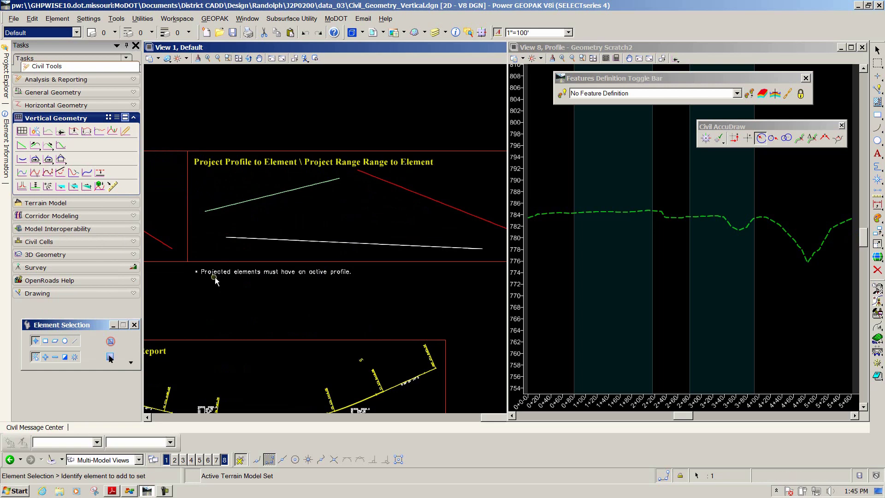
# Open the profile model of the upper green line from the Project Profile to Element example in View 8
pyautogui.click(278, 195)
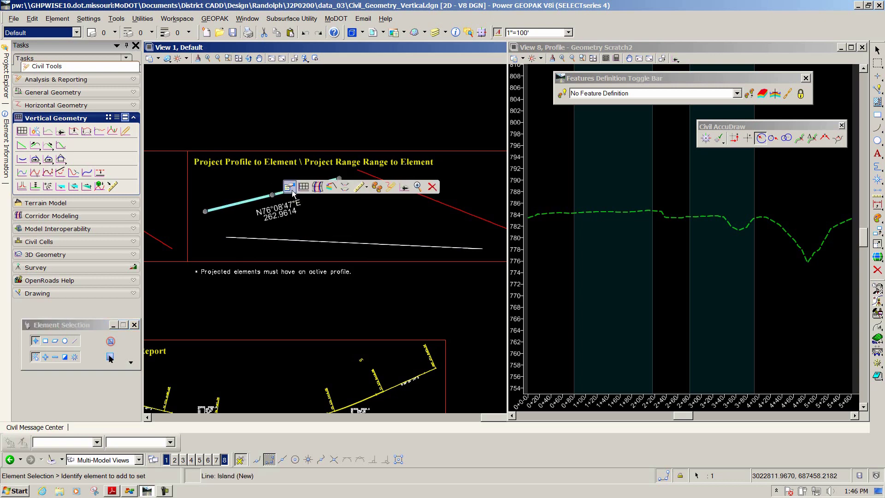
pyautogui.click(298, 186)
pyautogui.click(566, 227)
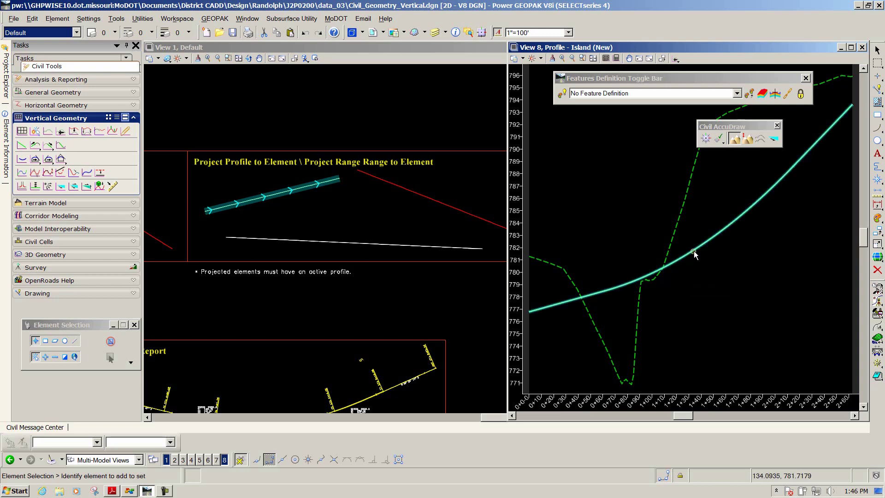
# Clear the solid curved profile as the active profile in View 8 and set it as active again
pyautogui.click(696, 254)
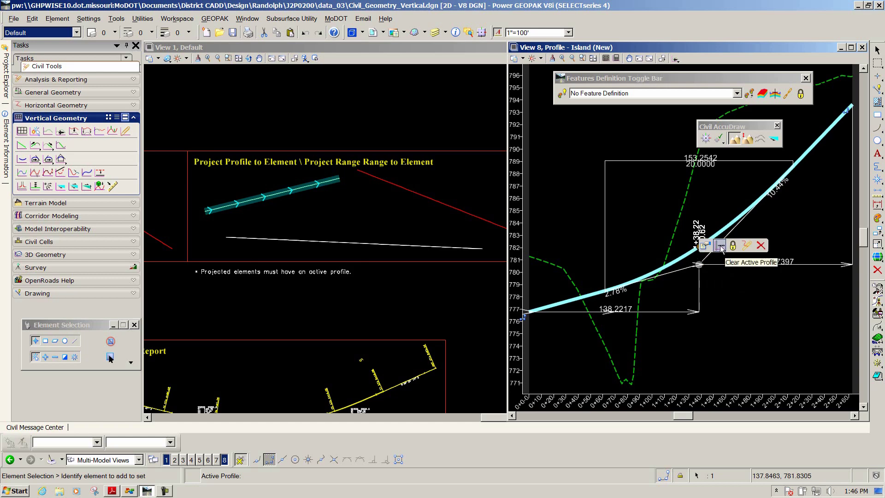
pyautogui.click(721, 247)
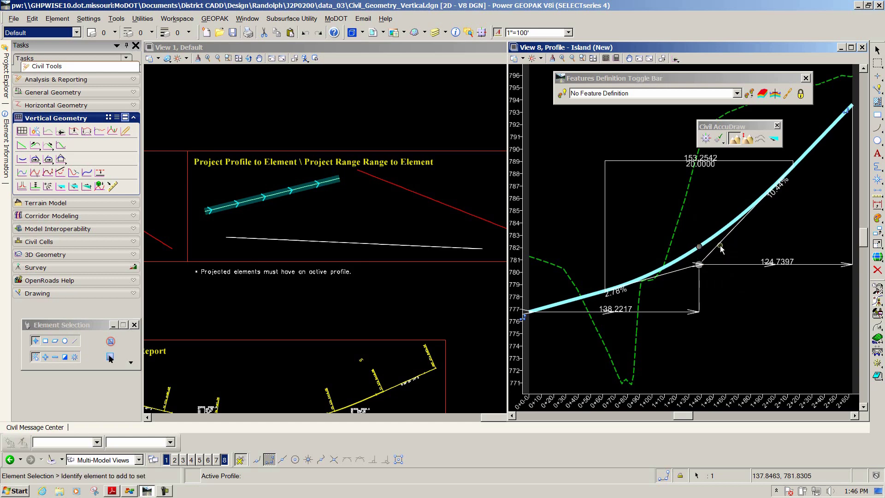
pyautogui.moveTo(714, 239)
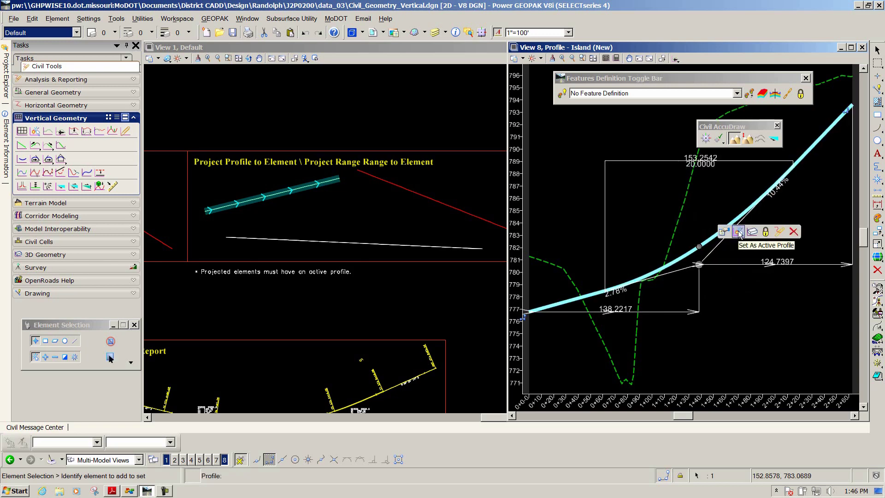
pyautogui.click(739, 232)
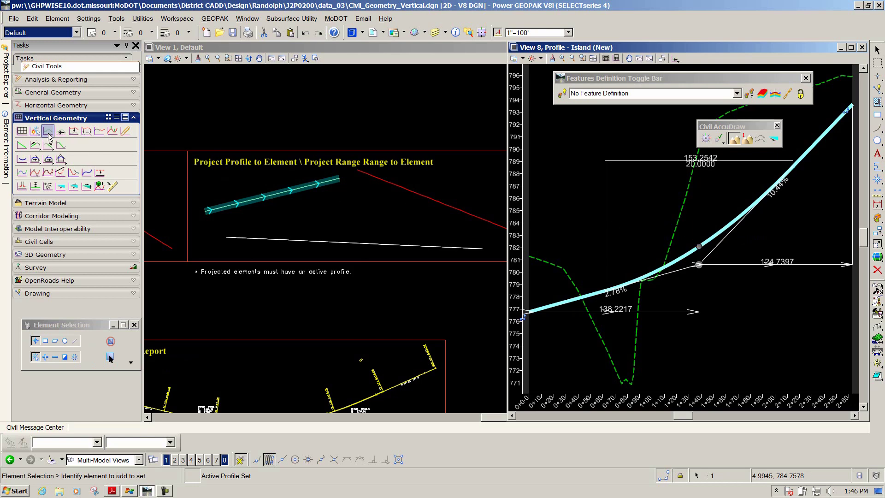
pyautogui.click(694, 219)
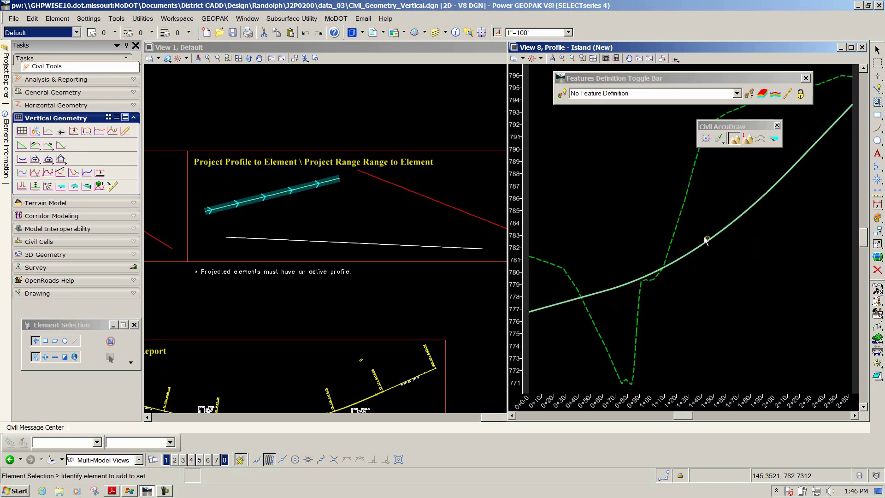
# Set the dashed green surface profile in View 8 as the active profile
pyautogui.click(683, 211)
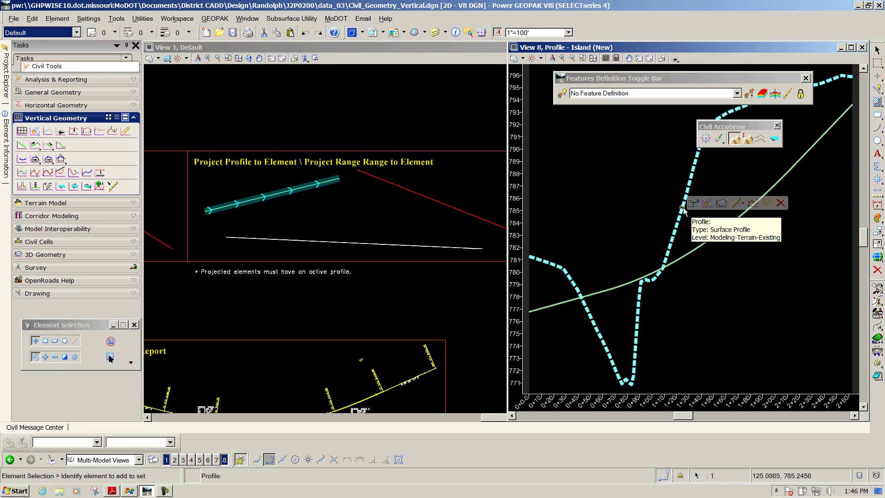
pyautogui.click(709, 204)
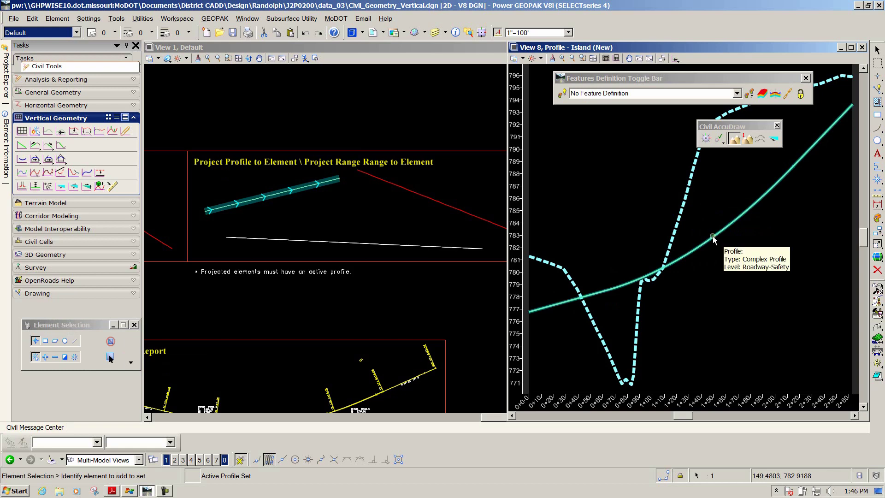
pyautogui.click(711, 218)
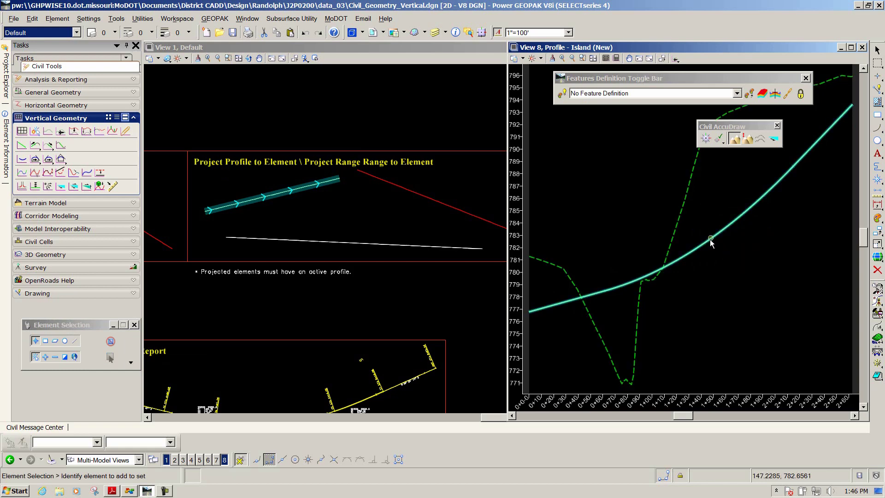
# Make the solid curved profile in View 8 the active profile again in place of the surface profile
pyautogui.click(711, 240)
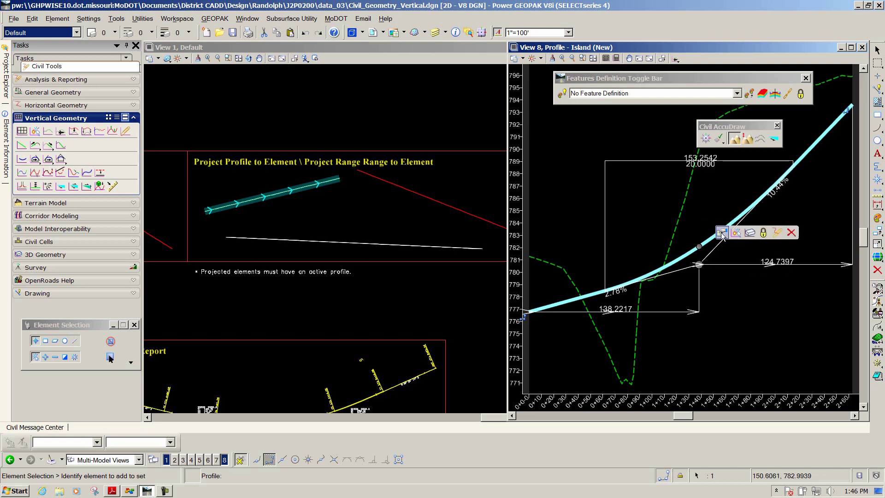
pyautogui.click(736, 233)
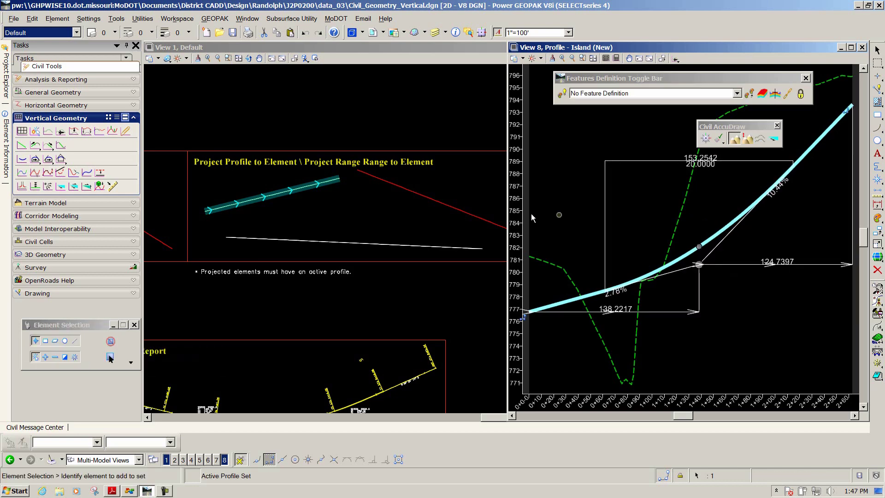
pyautogui.click(391, 210)
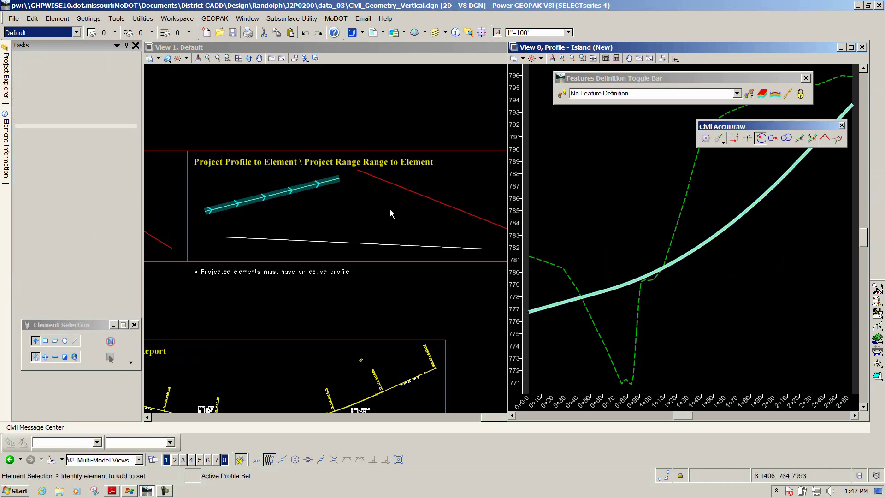
# Open the profile model of the lower white edge-of-pavement line from the Project Profile to Element example in View 8
pyautogui.click(335, 243)
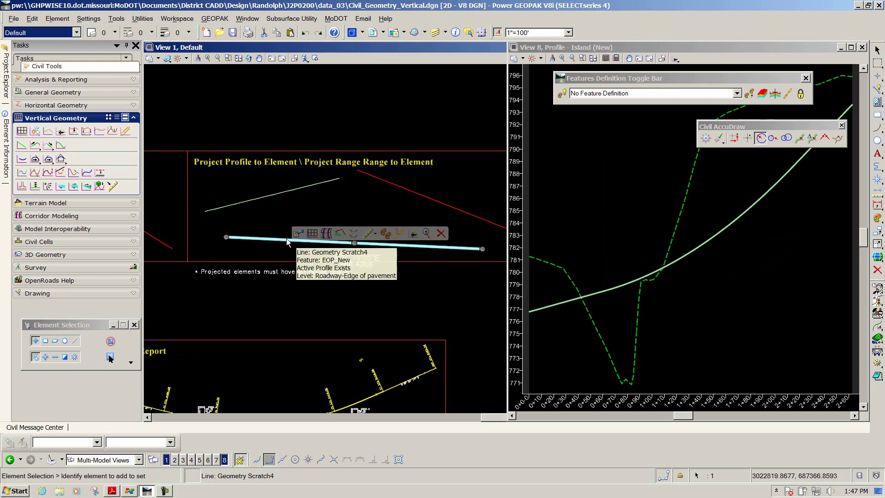
pyautogui.click(310, 237)
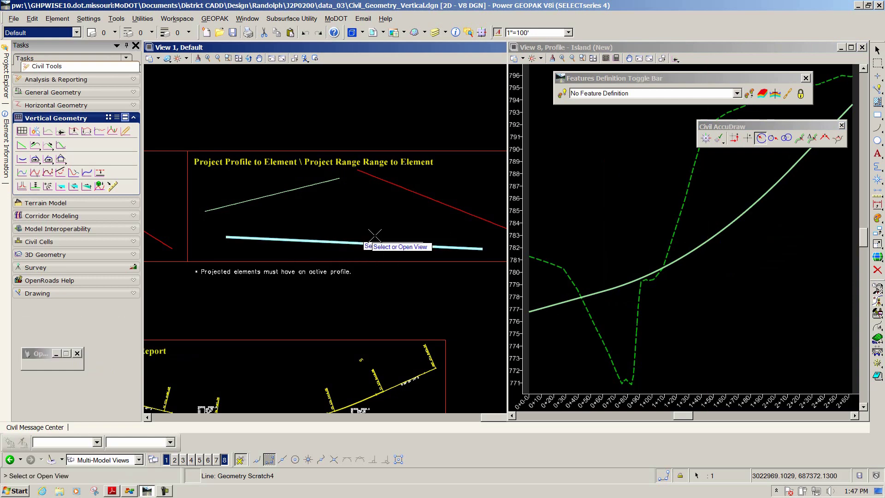
pyautogui.click(643, 237)
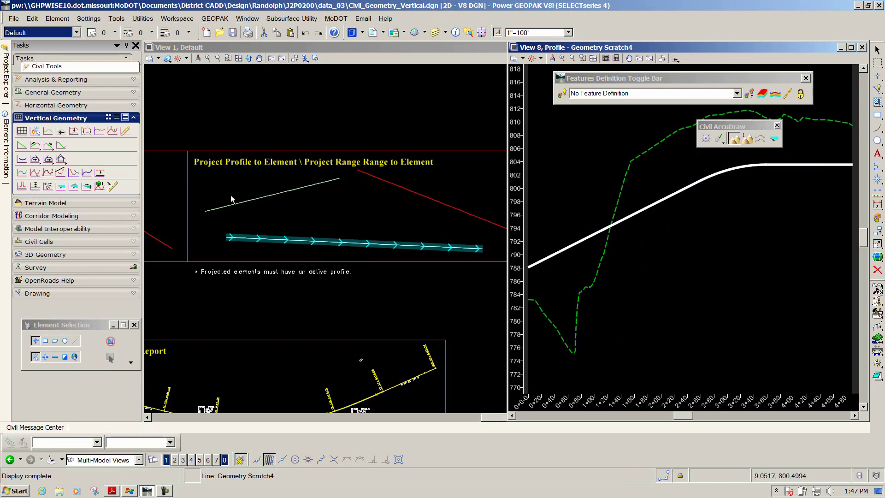
# Project the profile of the upper green line onto the lower white line using Project Profile to Element
pyautogui.click(73, 132)
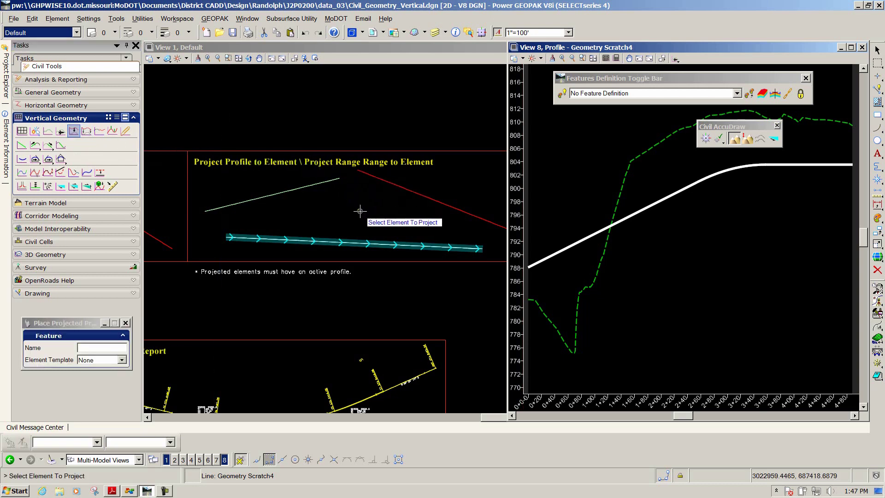
pyautogui.click(305, 185)
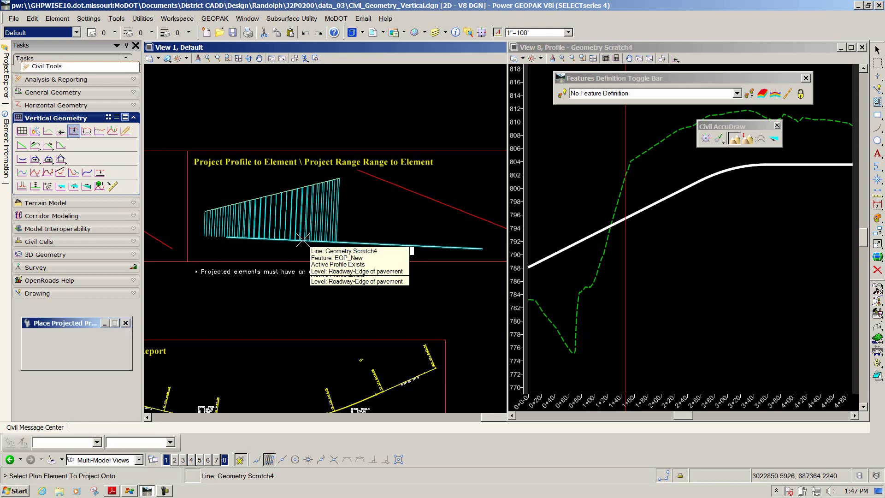
pyautogui.click(303, 240)
pyautogui.scroll(-2, 727, 272)
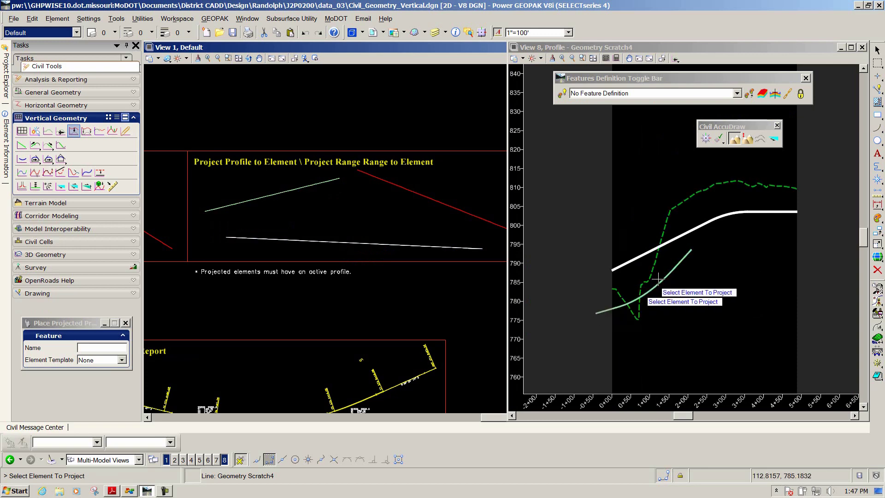
# End the projection command and examine the Project Extended Profile example and its notes in View 1
pyautogui.scroll(-4, 388, 175)
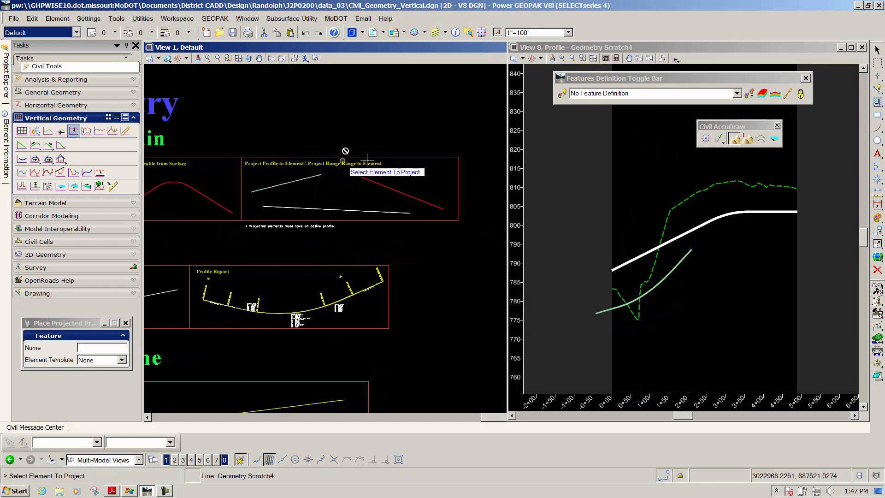
pyautogui.scroll(6, 397, 160)
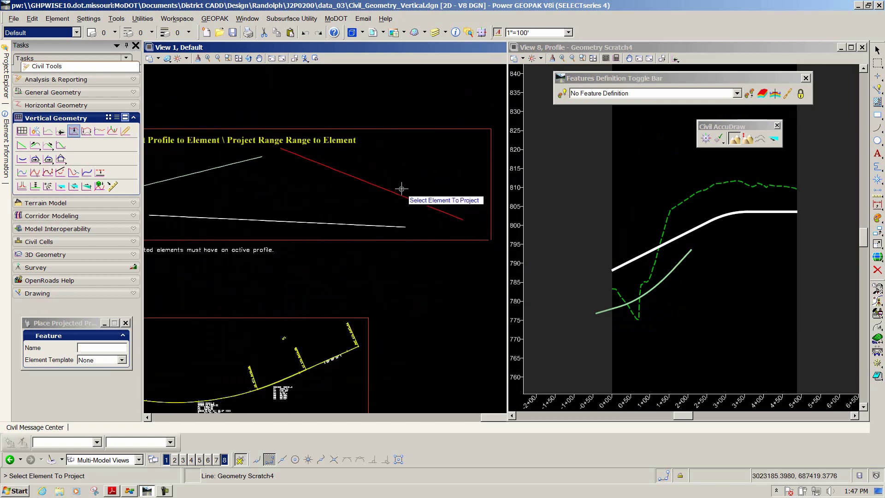
pyautogui.scroll(-5, 400, 185)
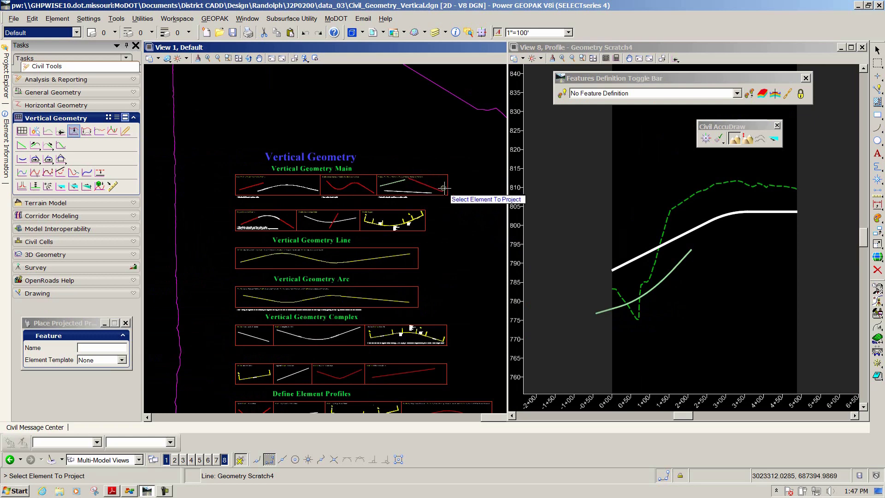
pyautogui.scroll(3, 247, 222)
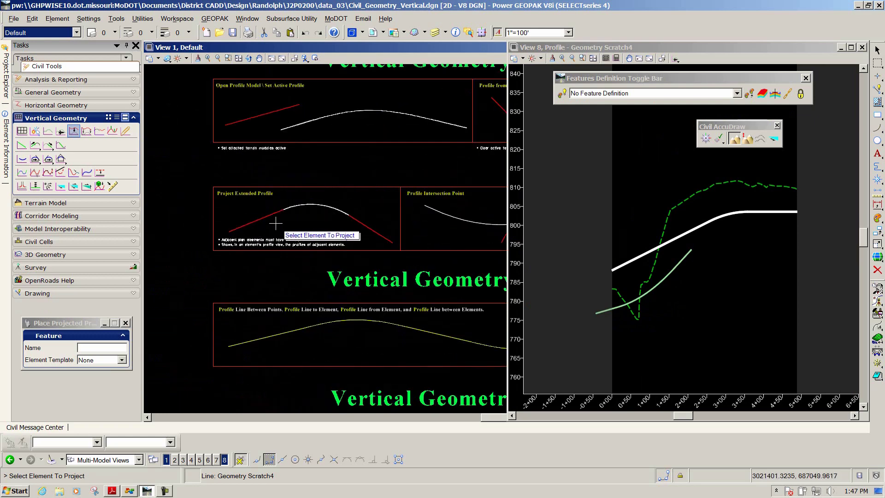
pyautogui.scroll(2, 290, 223)
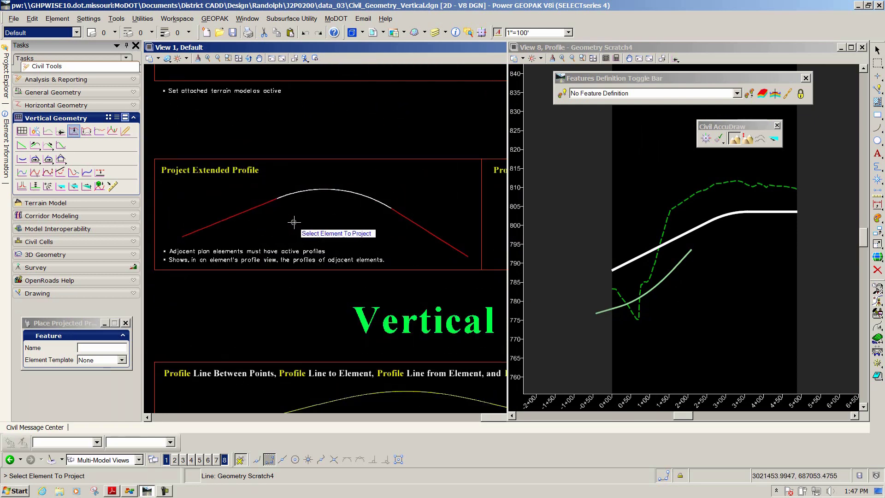
pyautogui.rightClick(379, 225)
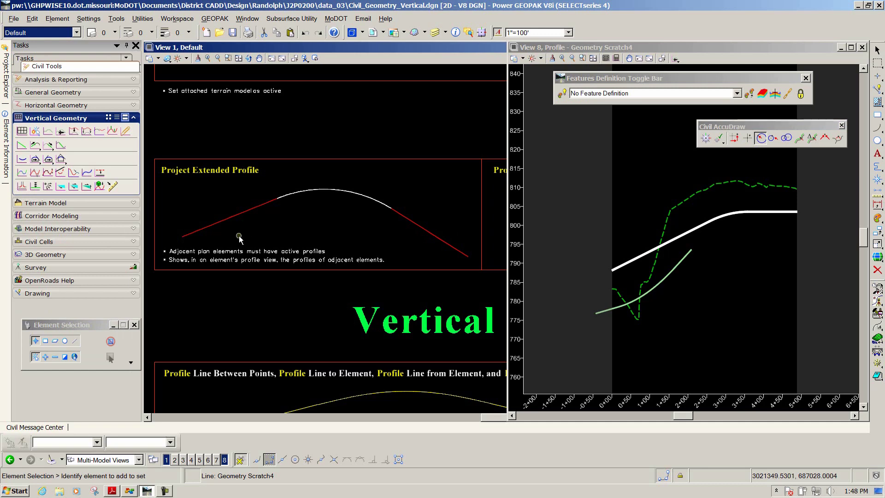
pyautogui.scroll(2, 241, 237)
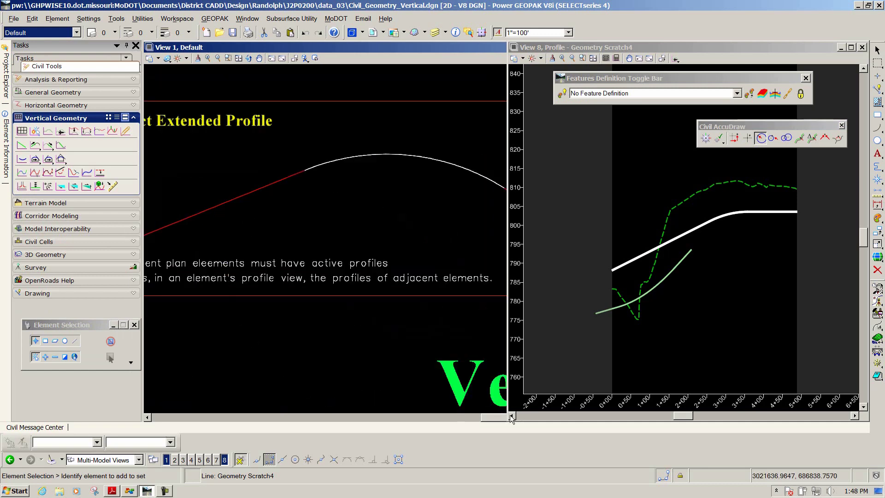
pyautogui.click(148, 418)
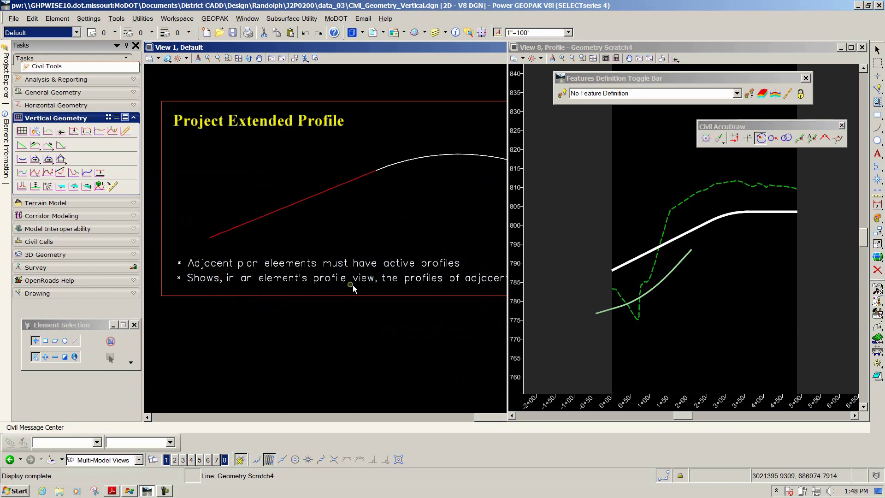
pyautogui.scroll(-2, 383, 287)
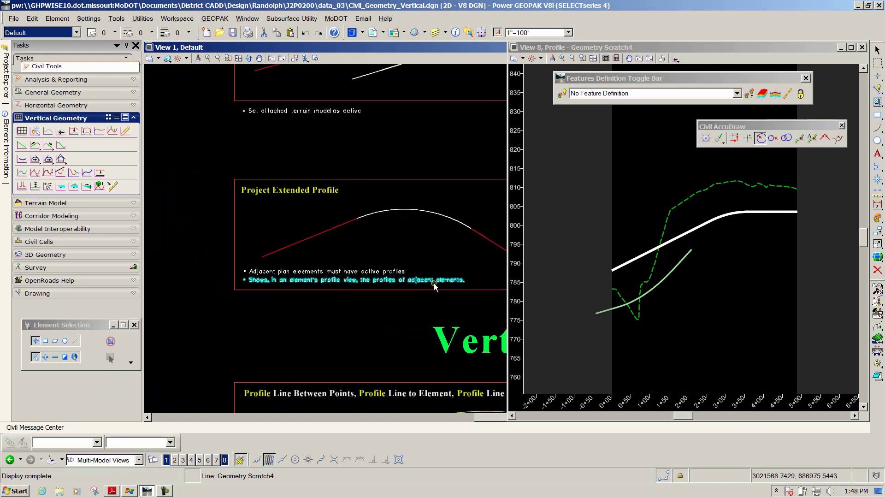
pyautogui.scroll(-2, 215, 242)
pyautogui.scroll(2, 341, 243)
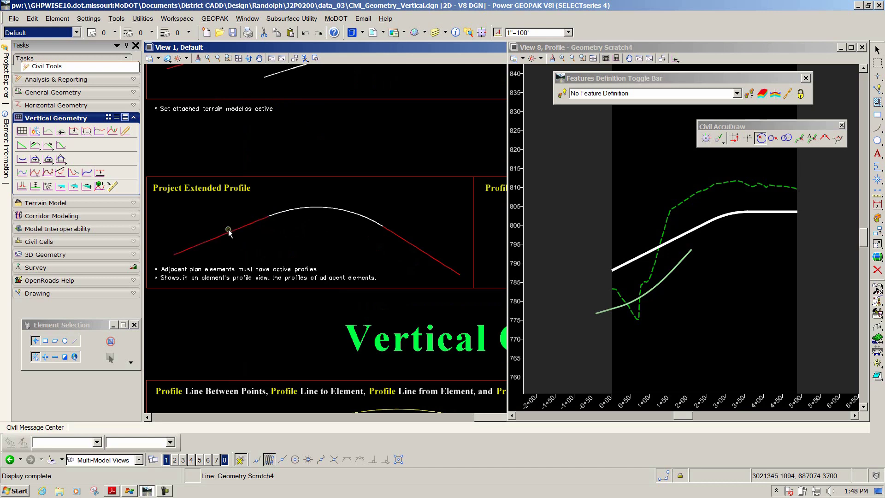
# Open the profile model of the red line before the white curve in the Project Extended Profile example in View 8
pyautogui.moveTo(414, 245)
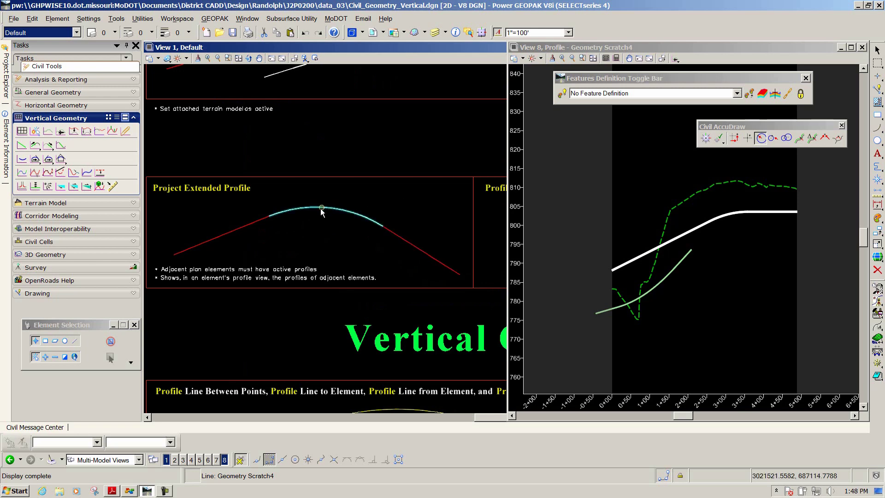
pyautogui.moveTo(320, 212)
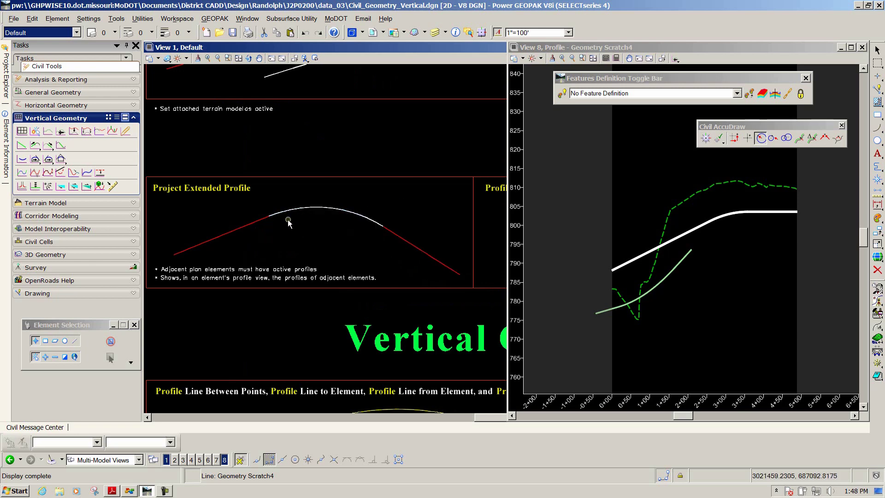
pyautogui.click(234, 234)
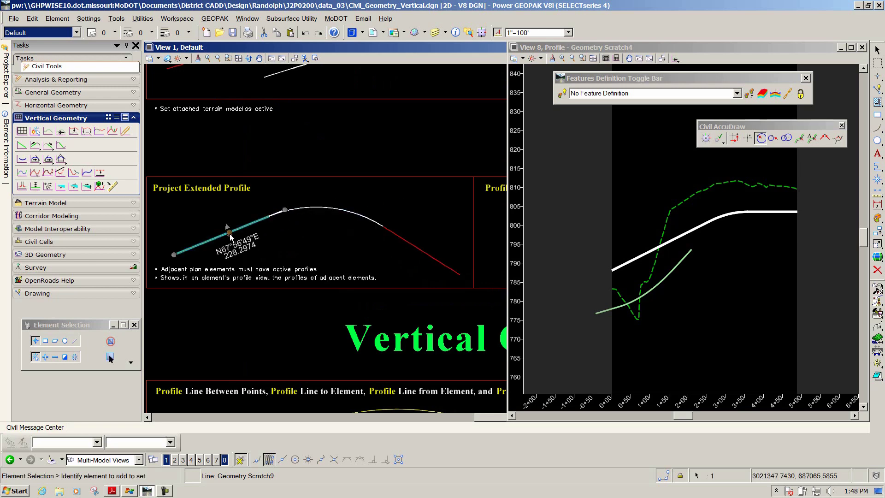
pyautogui.moveTo(239, 229)
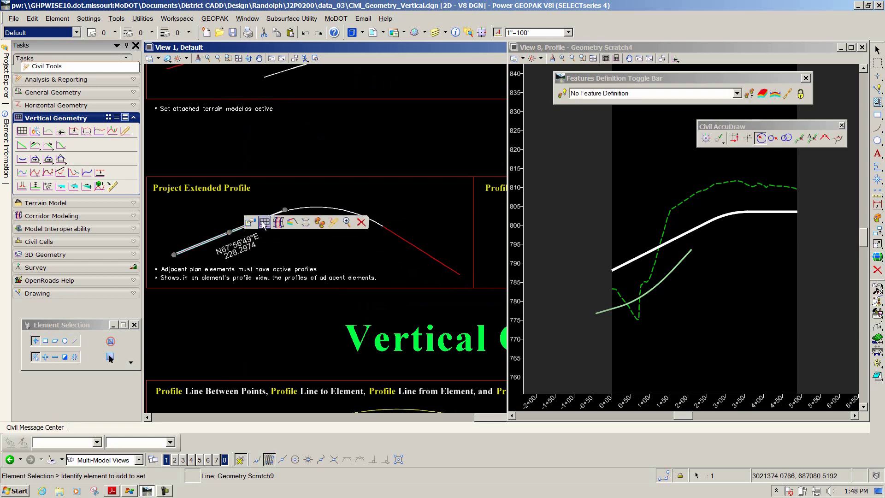
pyautogui.click(264, 222)
pyautogui.click(590, 226)
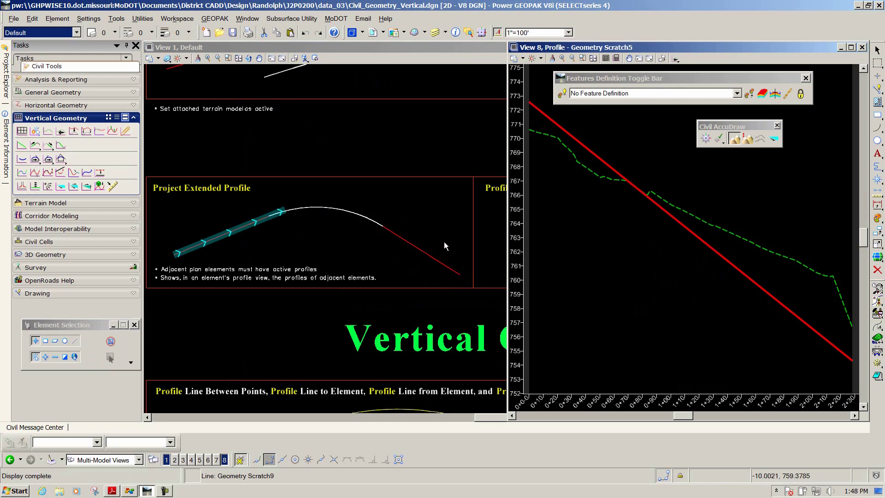
# Open the profile model of the red line after the white curve in the Project Extended Profile example in View 8
pyautogui.click(423, 250)
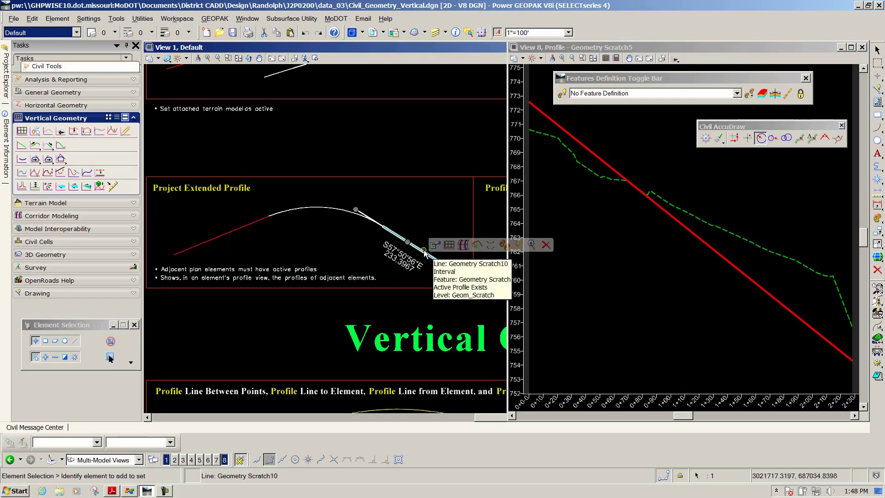
pyautogui.click(449, 244)
pyautogui.click(595, 259)
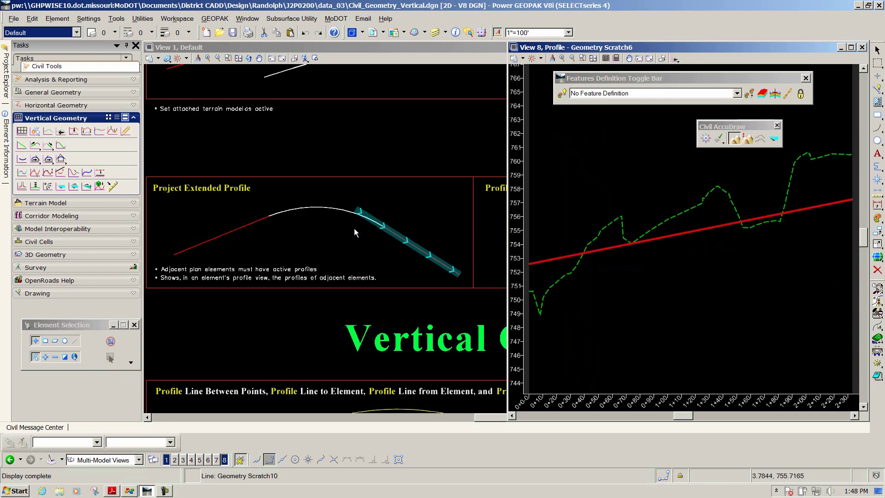
# Open the profile model of the white edge-of-pavement curve between the two red lines in View 8
pyautogui.click(317, 206)
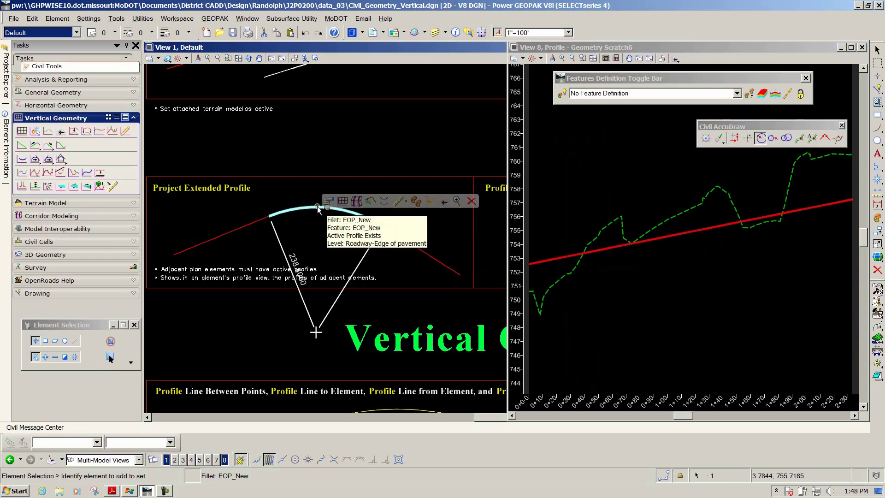
pyautogui.click(343, 200)
pyautogui.click(631, 282)
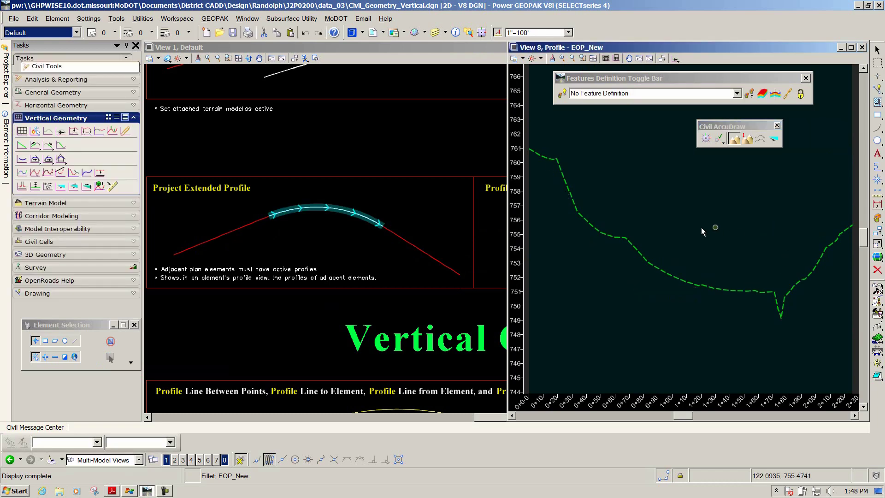
pyautogui.scroll(-2, 697, 229)
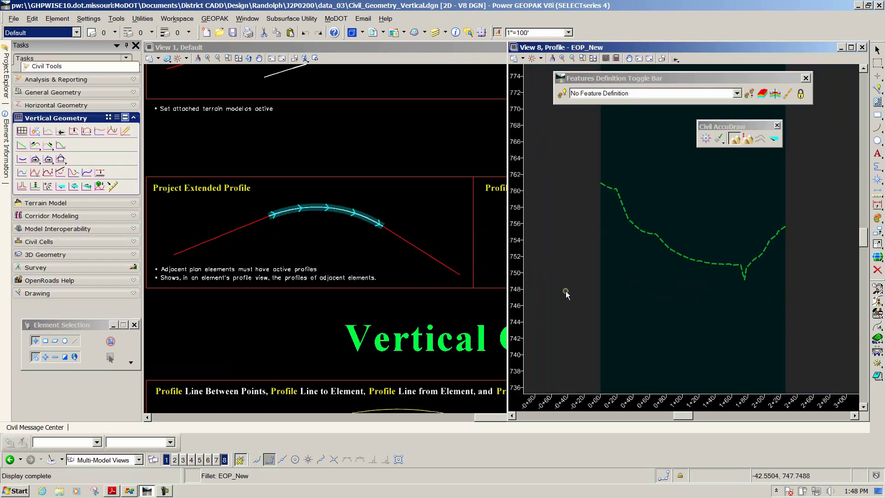
# Project the adjacent red lines' profiles onto the white curve's profile as extended profiles, about 235 back and about 242 ahead
pyautogui.click(98, 131)
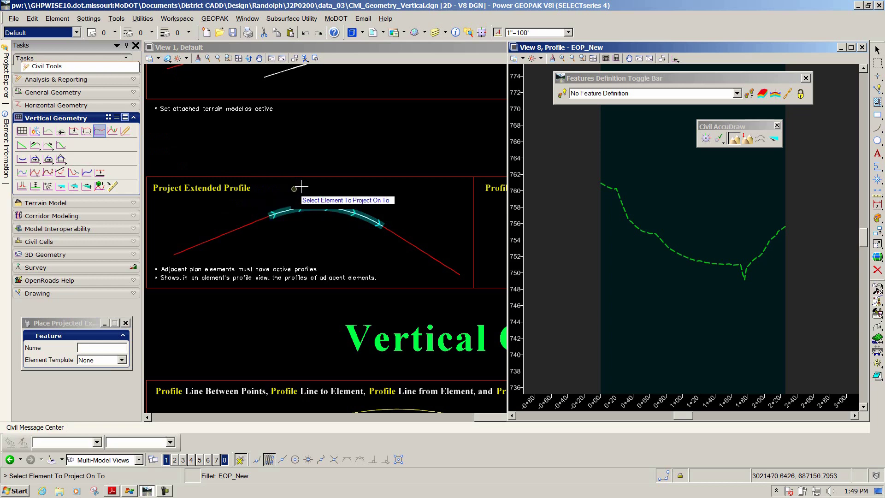
pyautogui.click(307, 234)
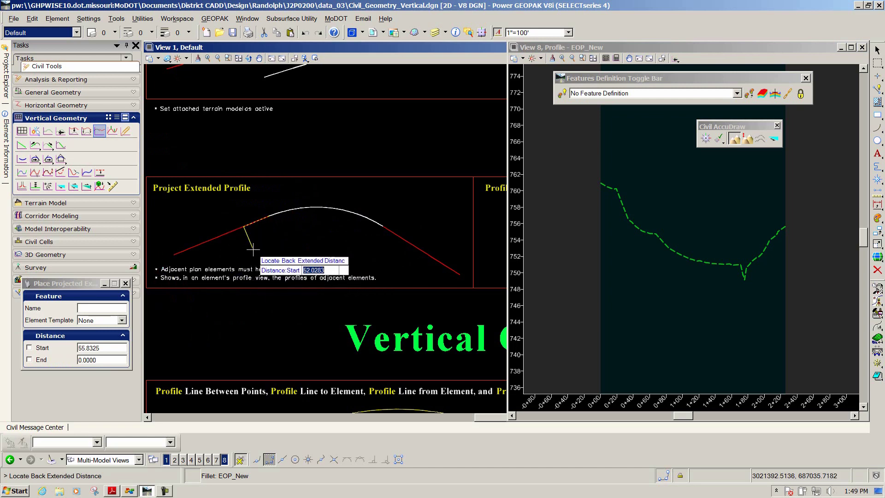
pyautogui.click(181, 325)
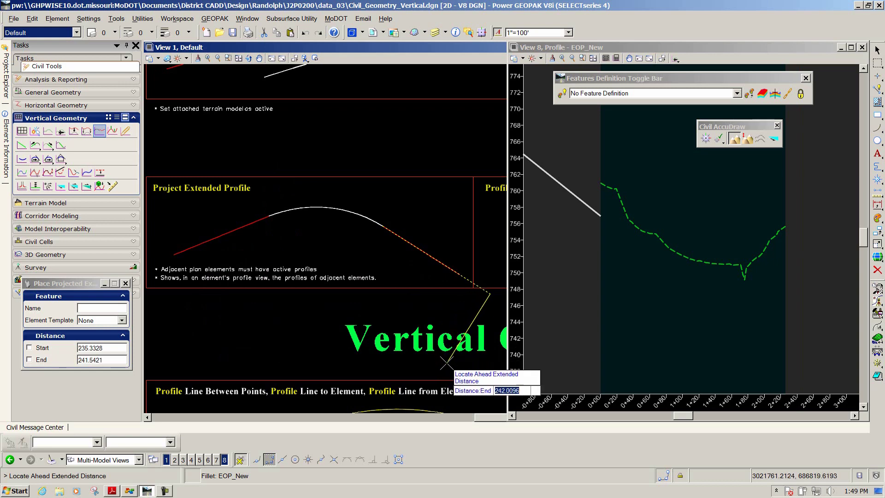
pyautogui.click(447, 363)
pyautogui.scroll(-2, 679, 259)
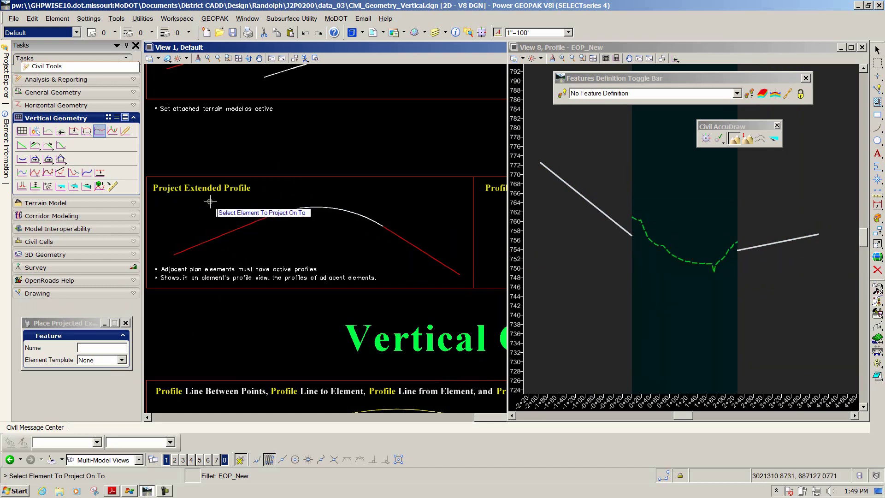
# End the projection command and open the profile model of the white line from the Profile Intersection Point example in View 8
pyautogui.scroll(-2, 168, 199)
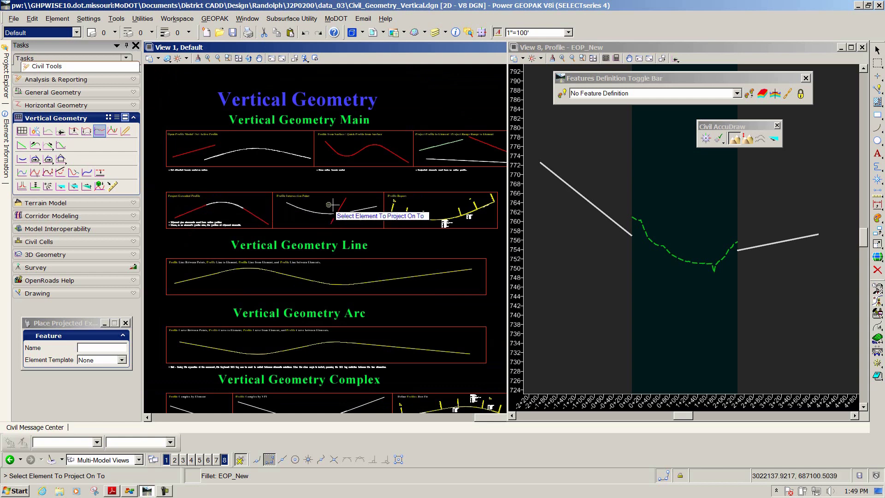
pyautogui.scroll(2, 340, 194)
pyautogui.scroll(-1, 340, 194)
pyautogui.scroll(1, 340, 193)
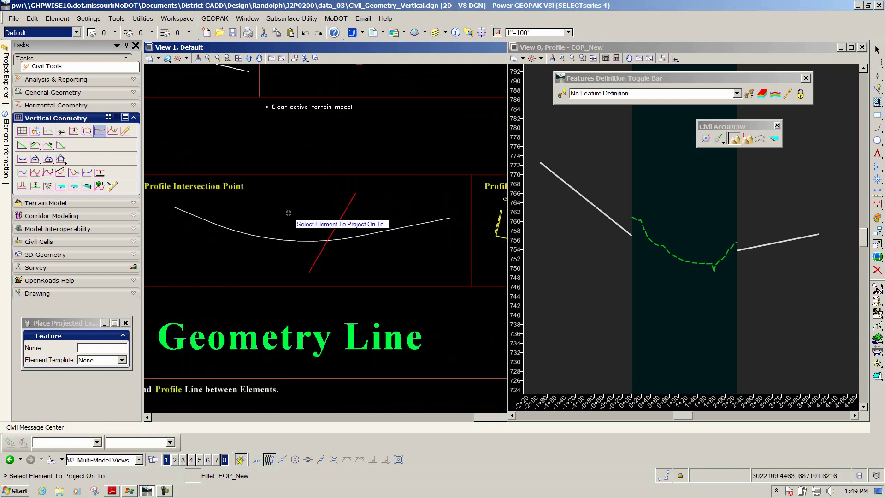
pyautogui.press('Escape')
pyautogui.click(259, 236)
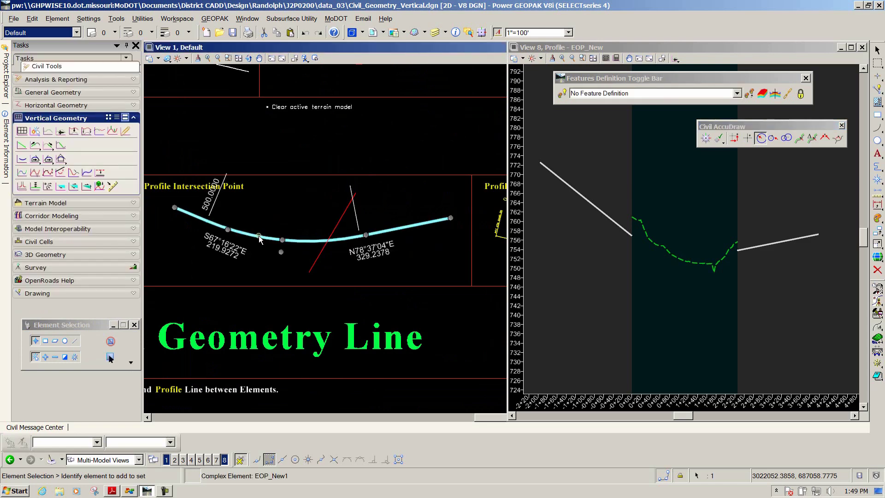
pyautogui.moveTo(276, 231)
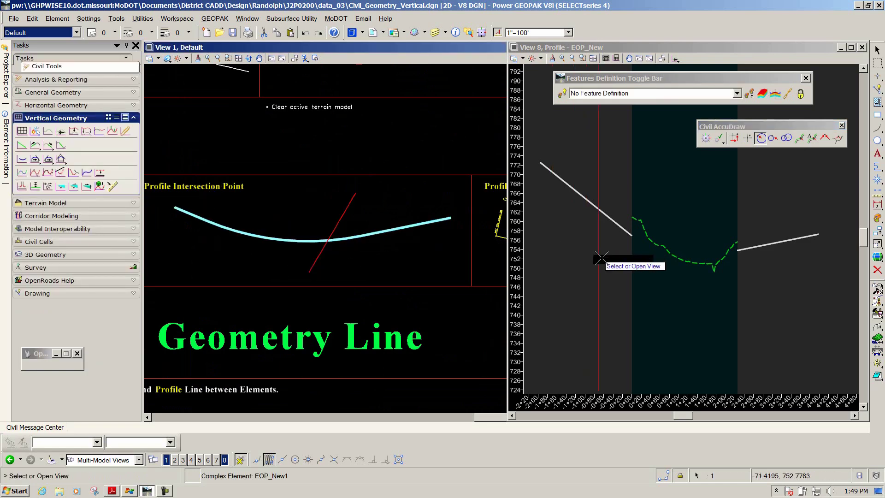
pyautogui.click(609, 261)
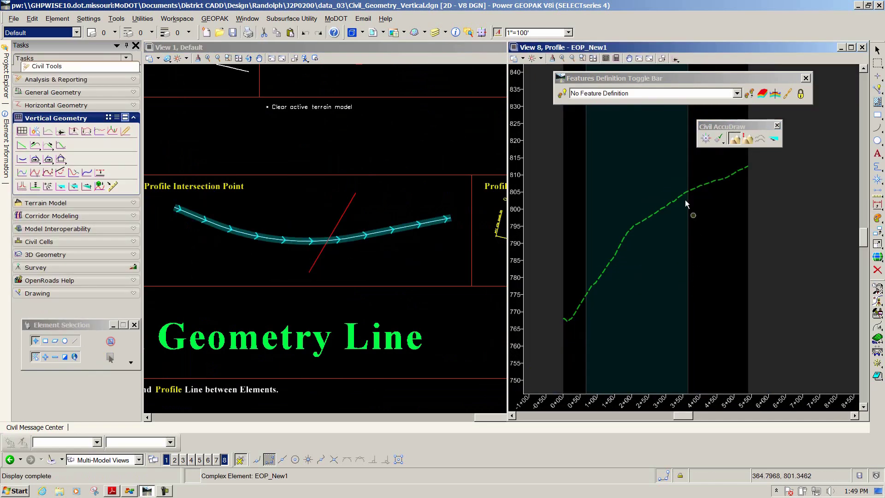
pyautogui.scroll(2, 656, 169)
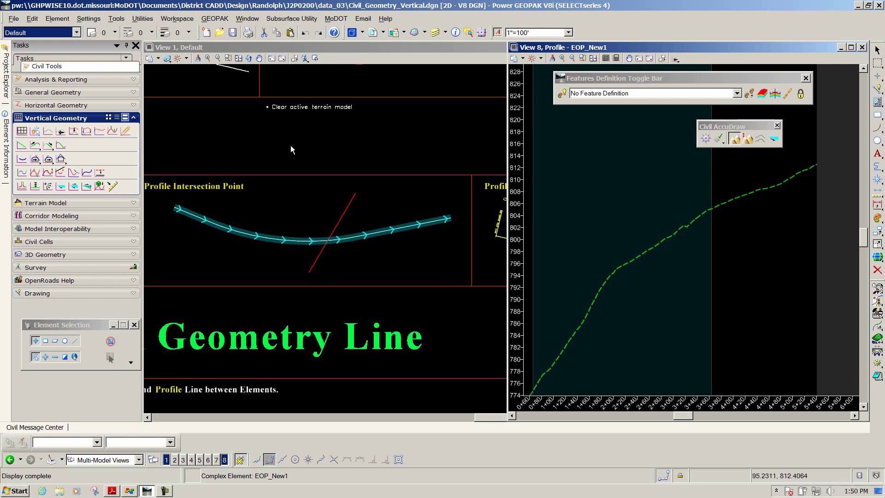
# Show the red line's crossing in the white line's profile with Profile Intersection Point and complete the command
pyautogui.click(113, 132)
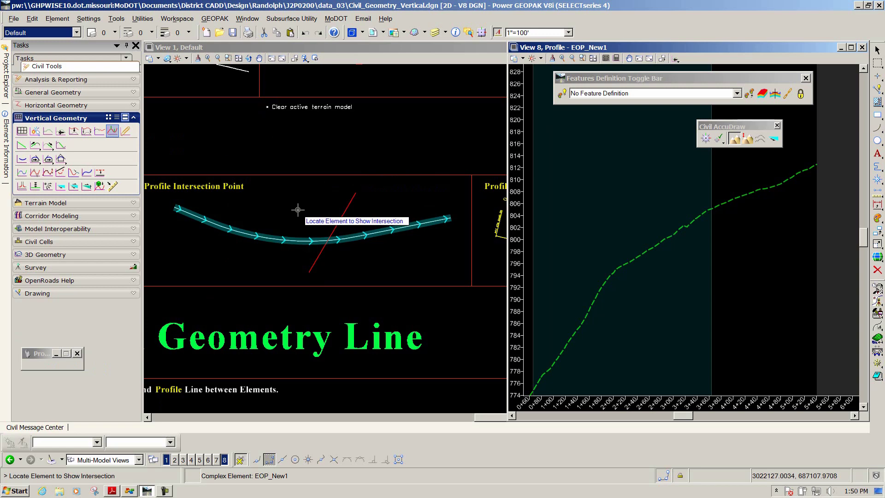
pyautogui.click(268, 236)
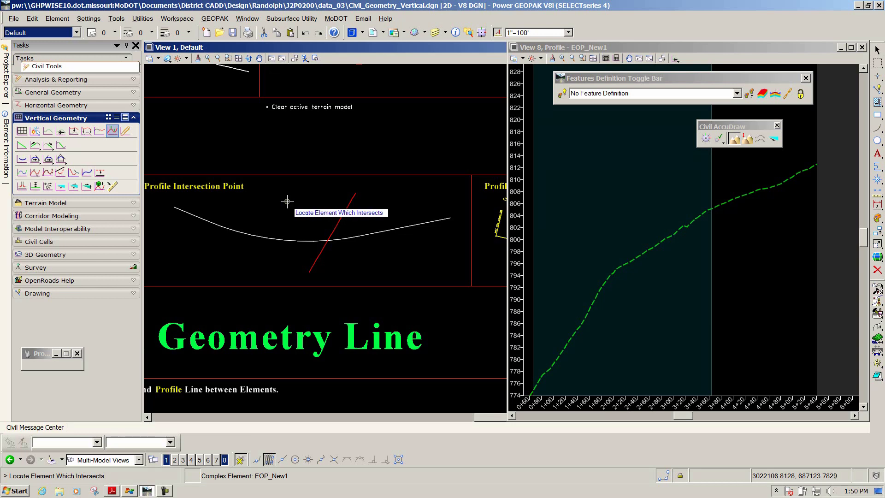
pyautogui.click(345, 209)
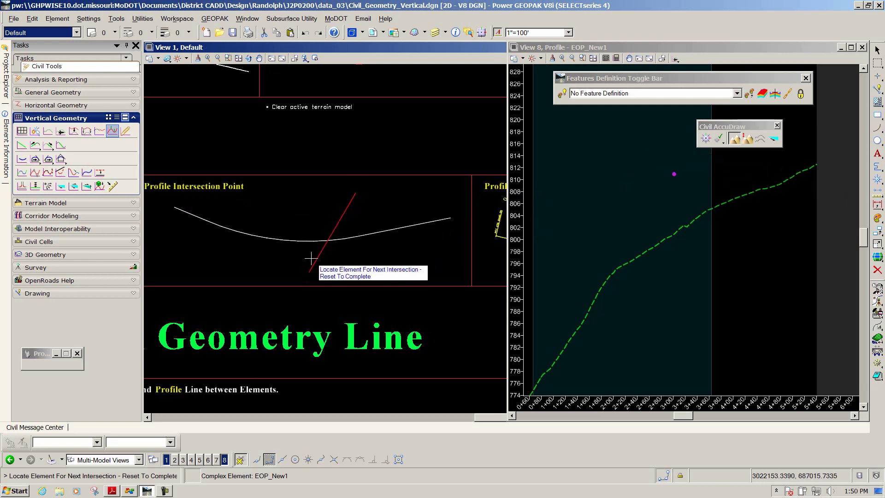
pyautogui.rightClick(693, 188)
# Select the purple intersection point in View 8 to inspect it, and clear the selection
pyautogui.scroll(2, 693, 187)
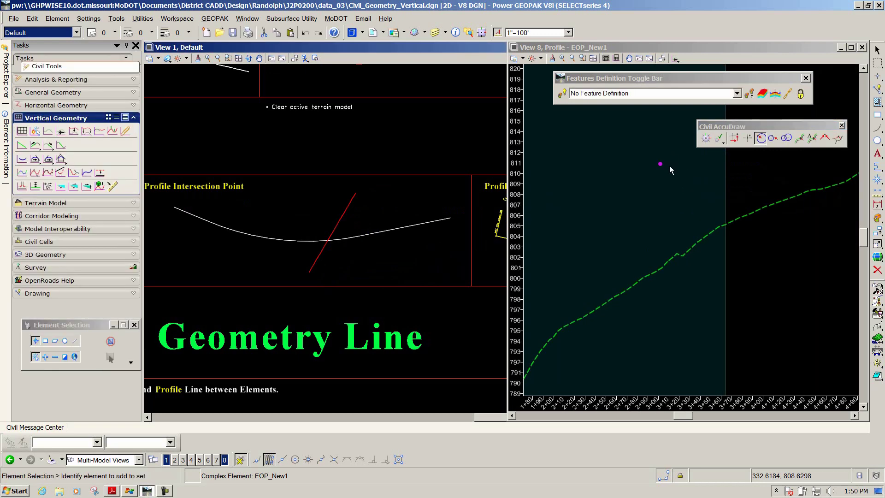
pyautogui.click(661, 165)
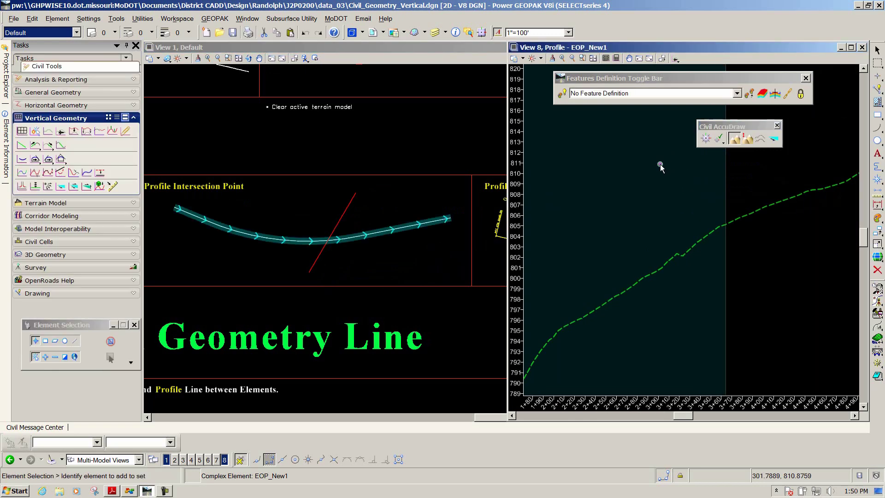
pyautogui.click(660, 165)
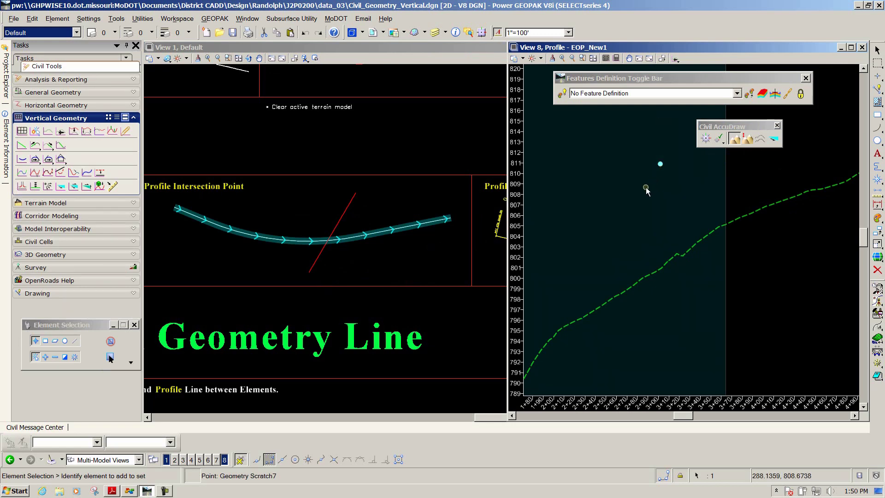
pyautogui.click(647, 189)
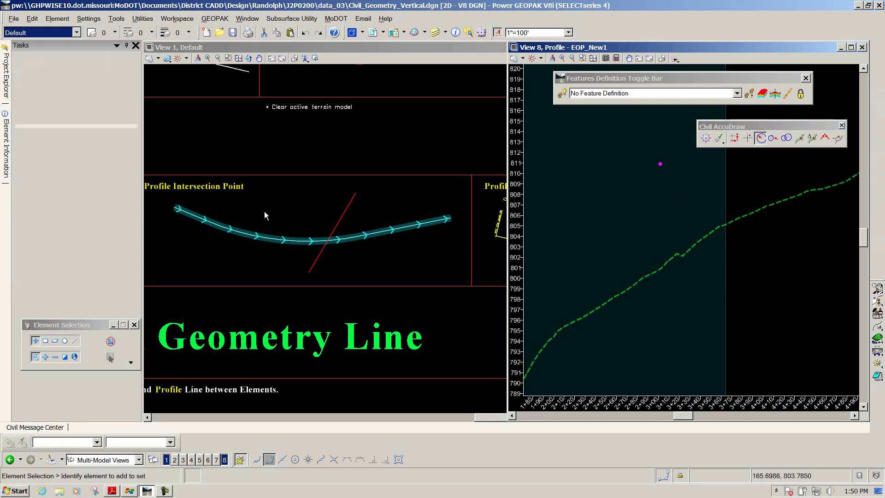
# Open the profile model of the proposed baseline from the Profile Report example in View 8
pyautogui.scroll(-4, 271, 212)
pyautogui.scroll(5, 464, 219)
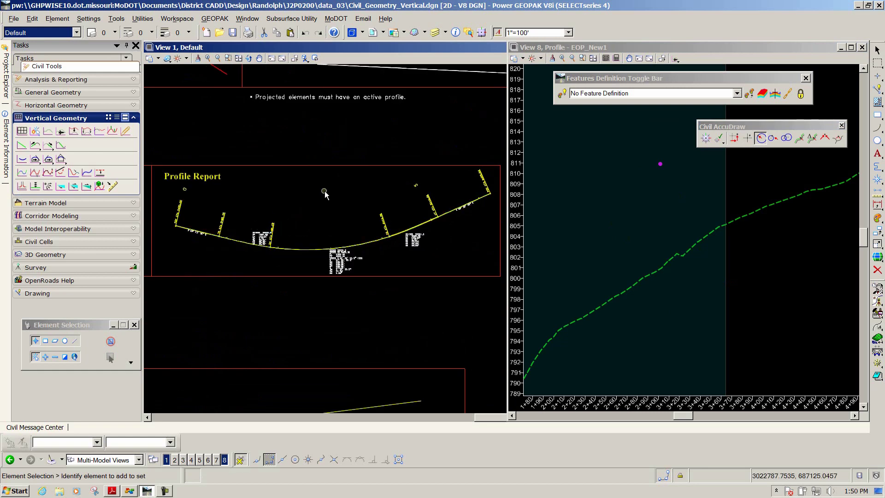
pyautogui.click(363, 247)
pyautogui.click(388, 240)
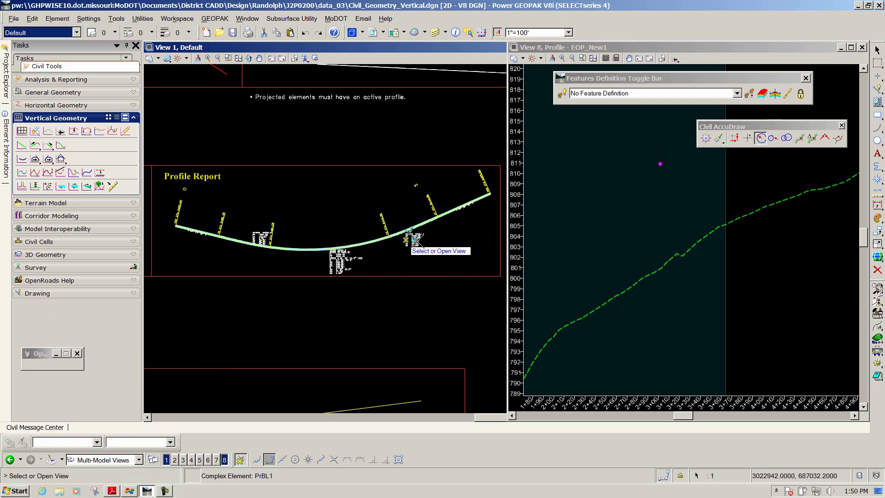
pyautogui.click(630, 243)
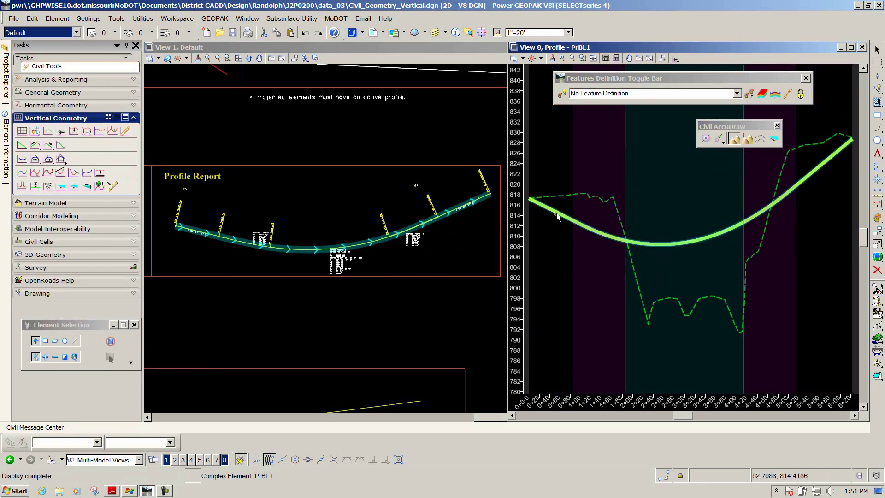
# Generate a profile report for the baseline's active profile in View 8 and read through the Vertical Alignment Review Report
pyautogui.click(712, 236)
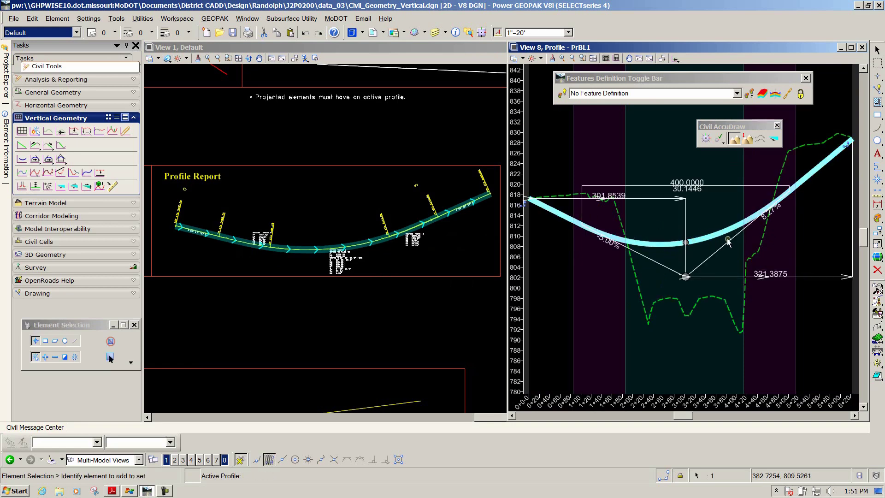
pyautogui.moveTo(721, 235)
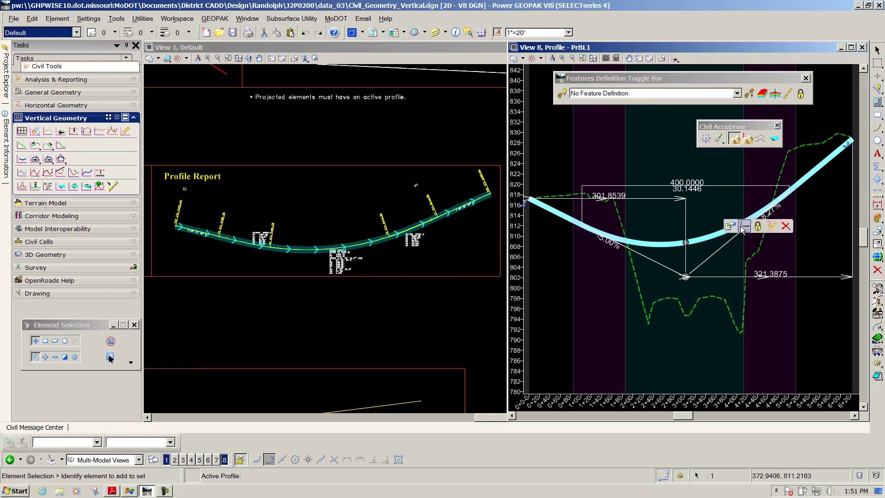
pyautogui.click(773, 226)
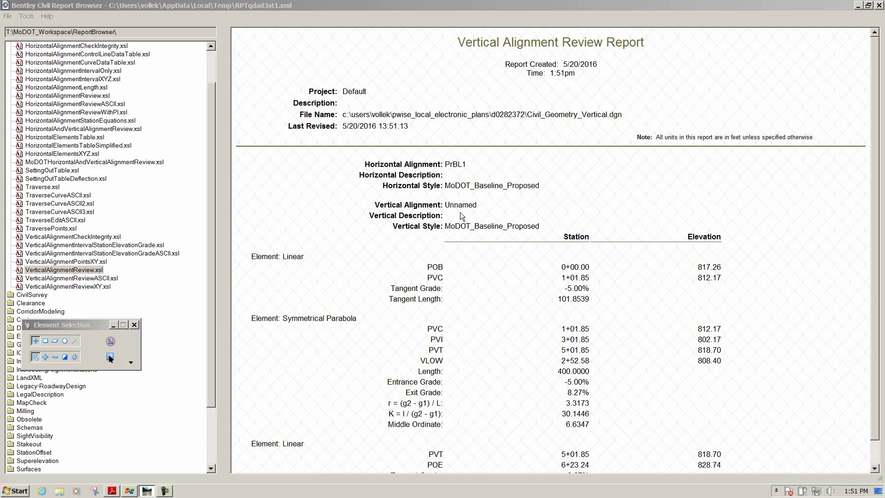
pyautogui.click(348, 205)
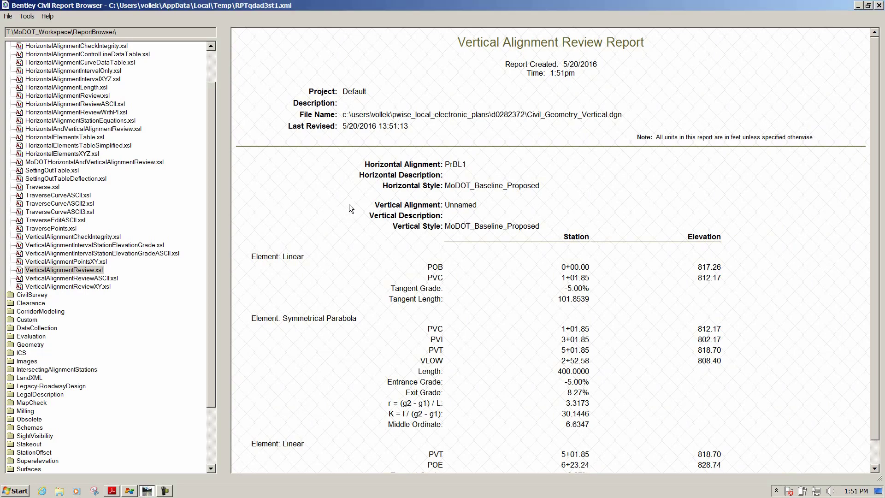
pyautogui.scroll(-2, 349, 204)
pyautogui.scroll(2, 349, 204)
pyautogui.scroll(-2, 350, 201)
pyautogui.scroll(1, 350, 202)
# Display the report with the VerticalAlignmentPointsXY.xsl style sheet, view its default-setting options, and dismiss them without choosing one
pyautogui.click(68, 262)
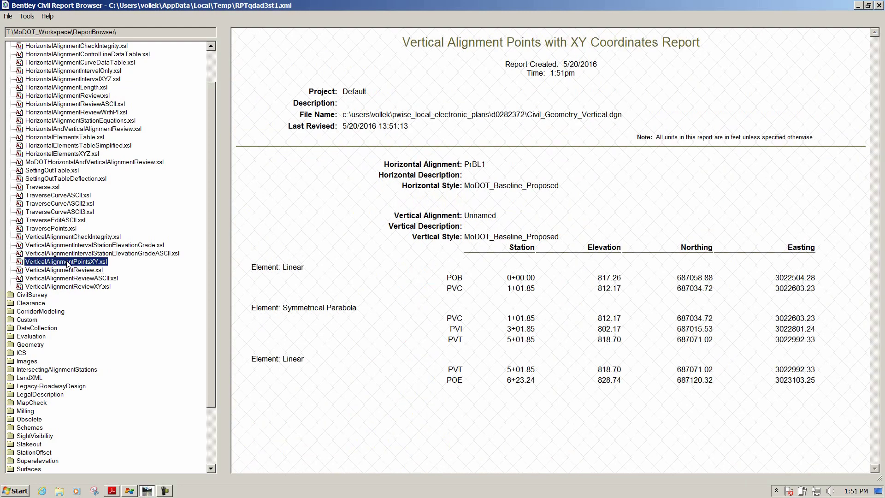
pyautogui.rightClick(68, 264)
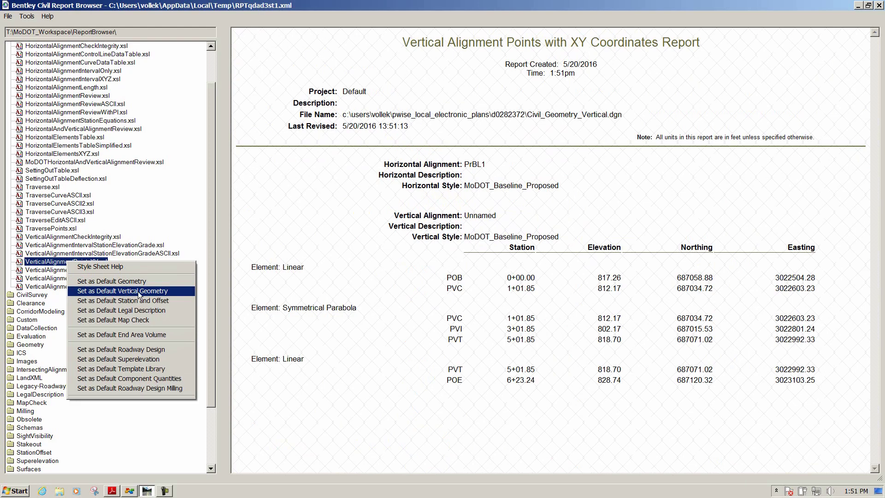
pyautogui.click(142, 226)
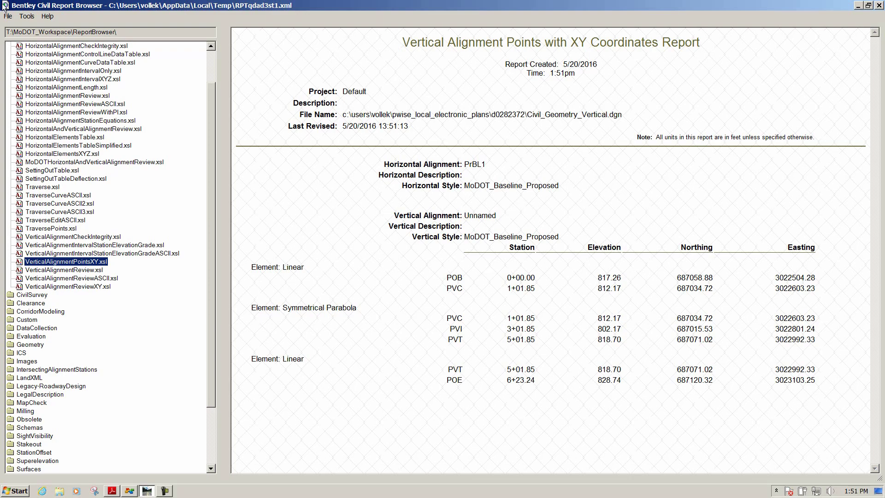
# Review the report's Format Options, move the dialog aside, and close both the dialog and the report browser
pyautogui.click(27, 16)
pyautogui.click(38, 54)
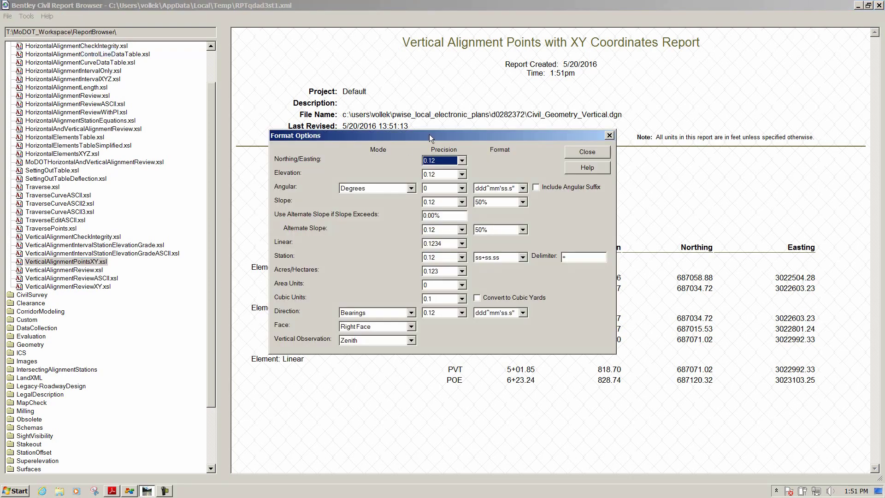
pyautogui.moveTo(454, 135); pyautogui.dragTo(360, 128)
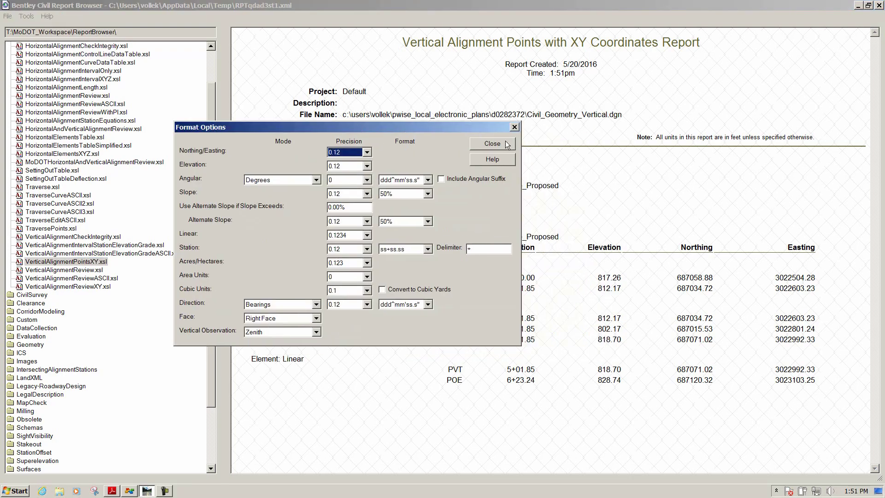
pyautogui.click(492, 144)
pyautogui.click(880, 5)
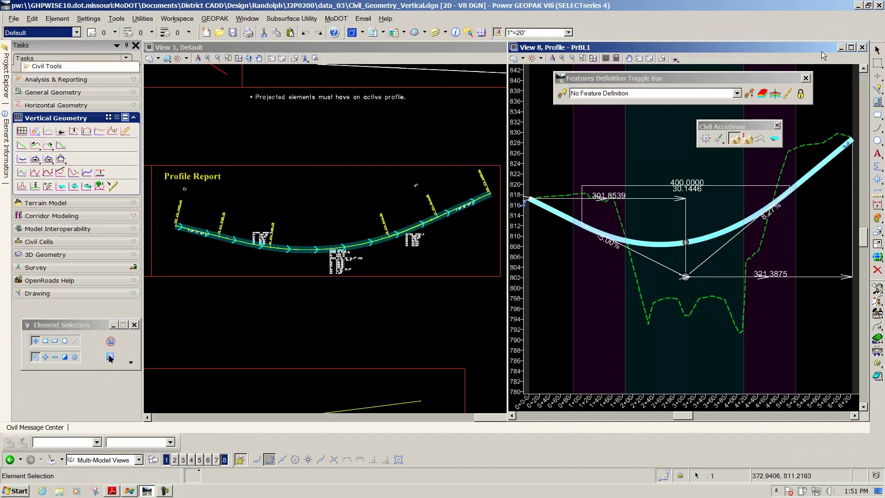
pyautogui.scroll(-5, 439, 183)
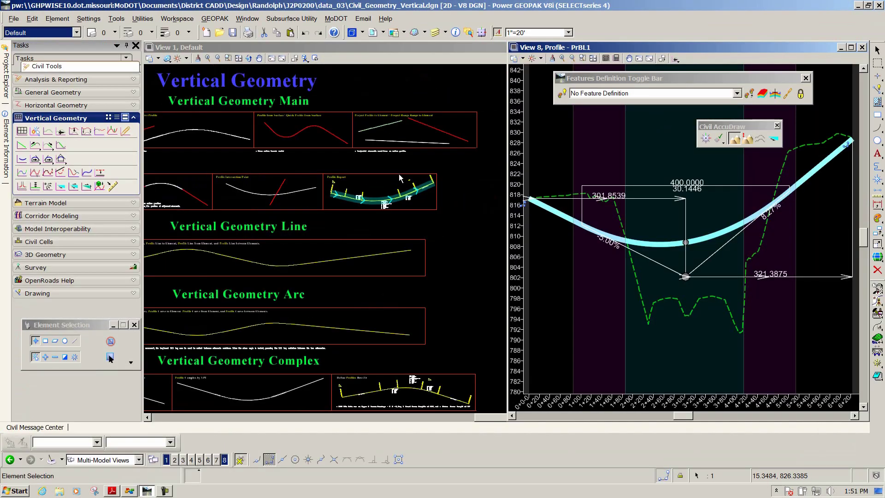
pyautogui.scroll(-2, 399, 173)
pyautogui.scroll(2, 355, 154)
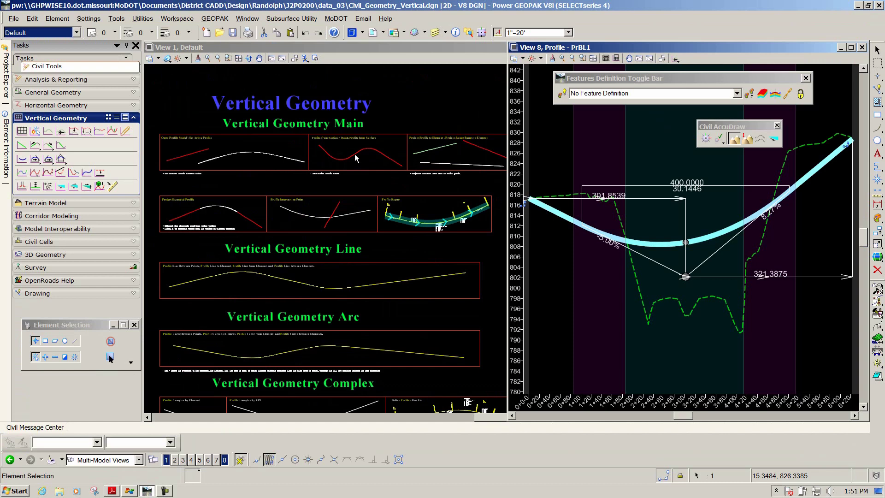